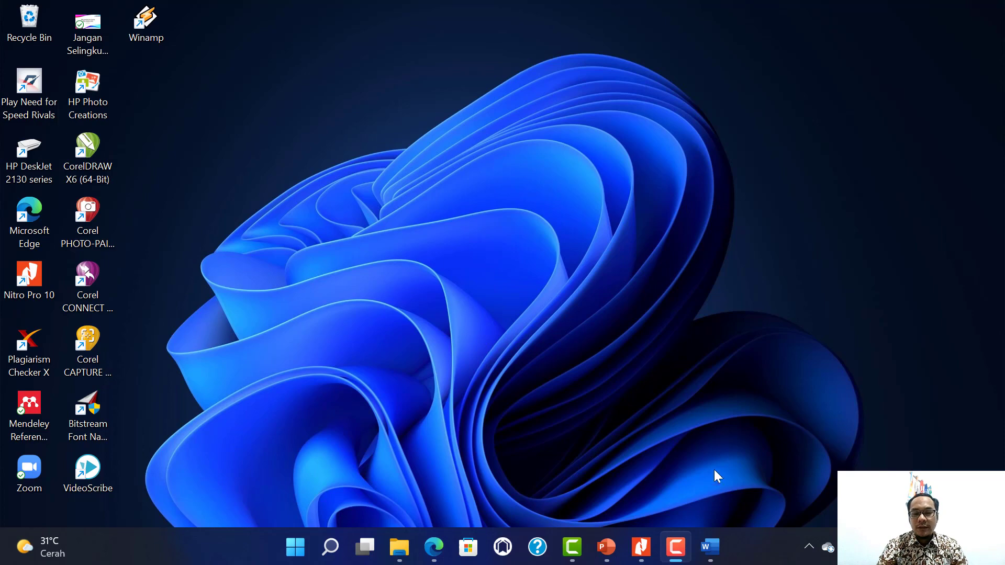
# Open Word and create a new blank document
pyautogui.click(713, 550)
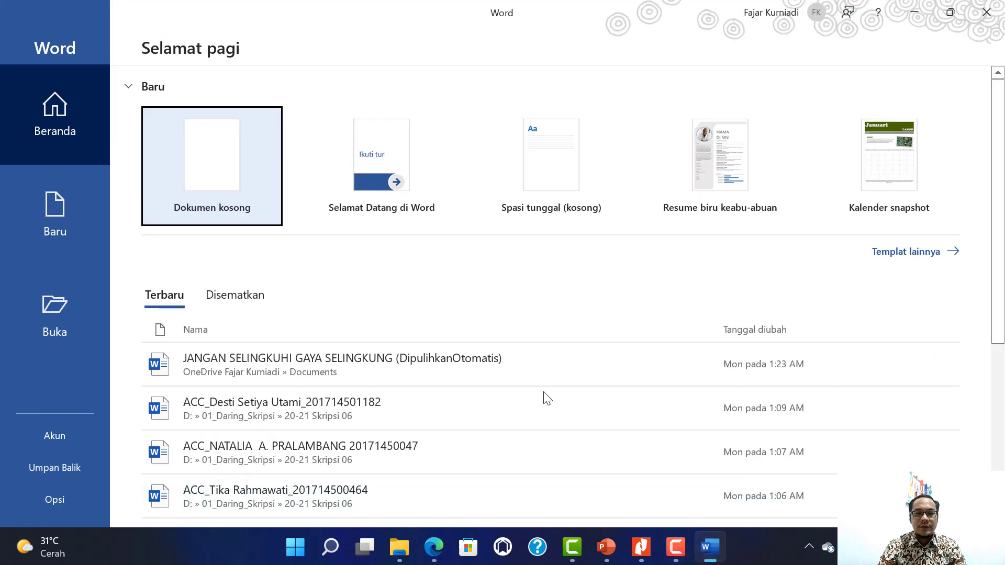
pyautogui.click(199, 134)
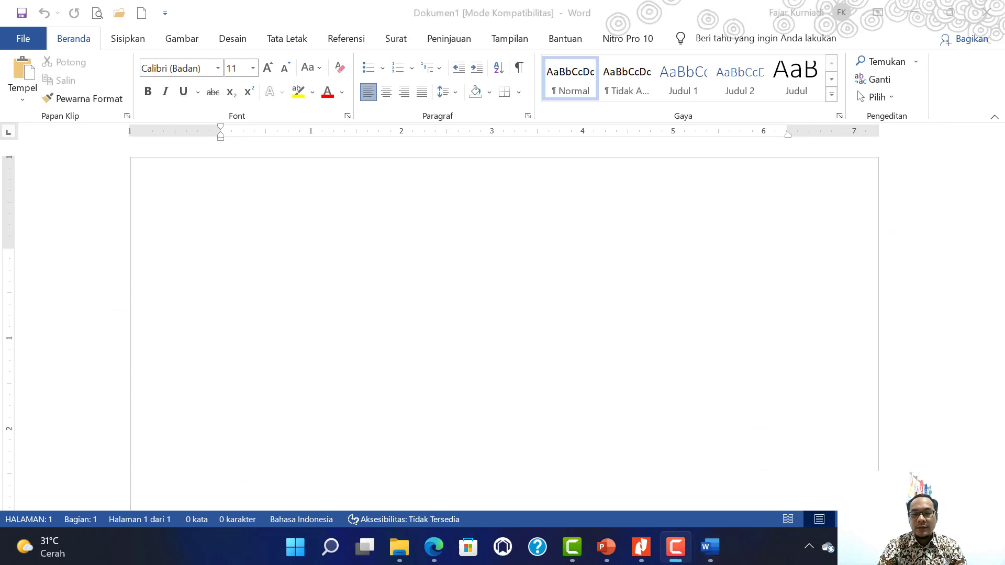
pyautogui.click(328, 246)
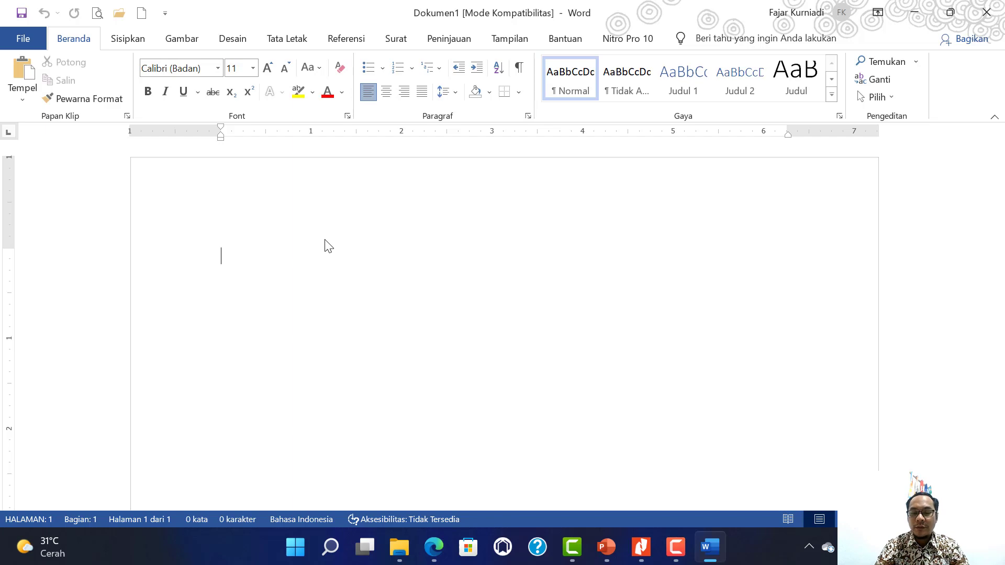
# Look through the thesis files in the 20-21 Skripsi 03 folder in File Explorer, then return to the blank Word document
pyautogui.click(399, 546)
pyautogui.scroll(-3, 338, 215)
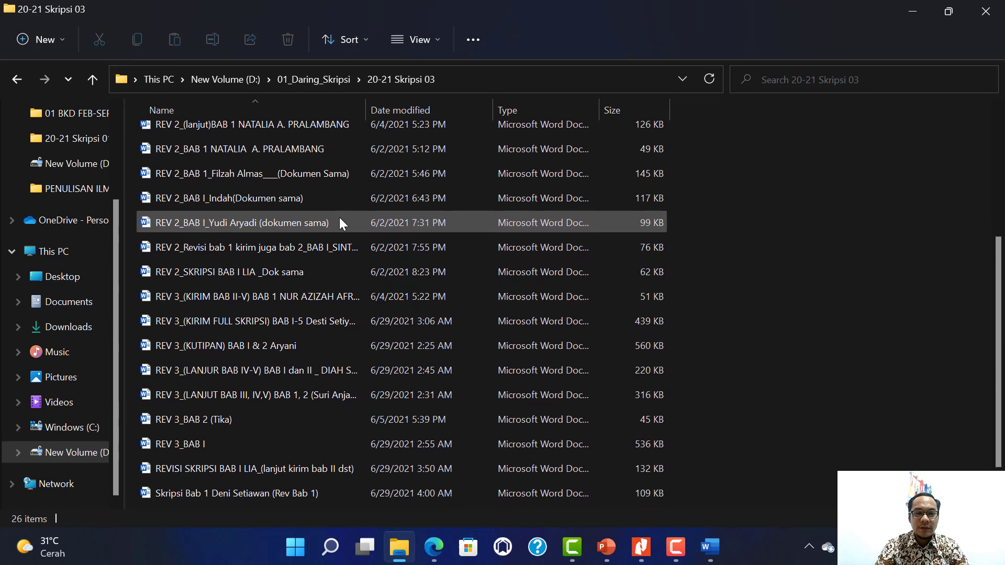
pyautogui.scroll(2, 339, 217)
pyautogui.scroll(1, 339, 217)
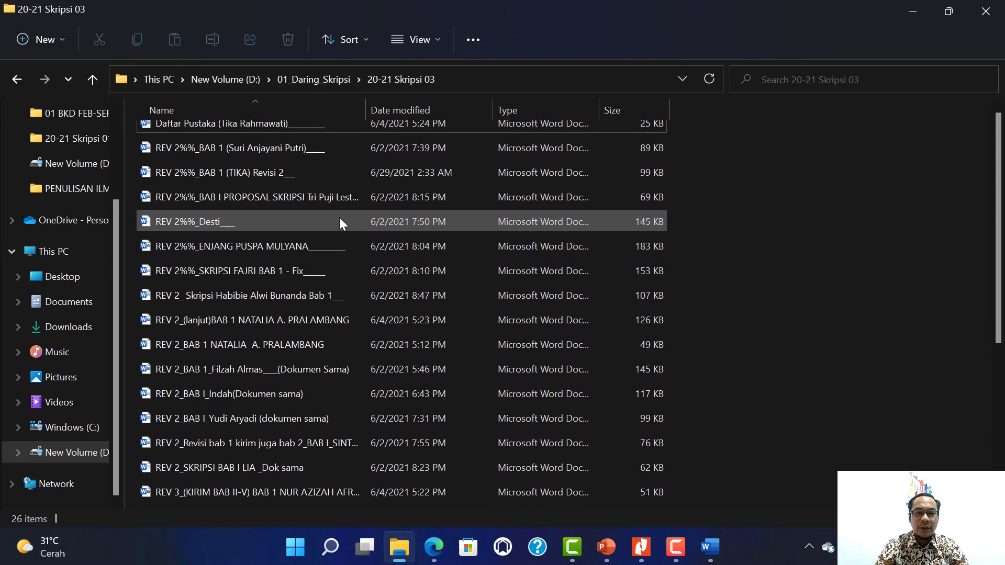
pyautogui.scroll(-1, 339, 218)
pyautogui.scroll(-3, 339, 217)
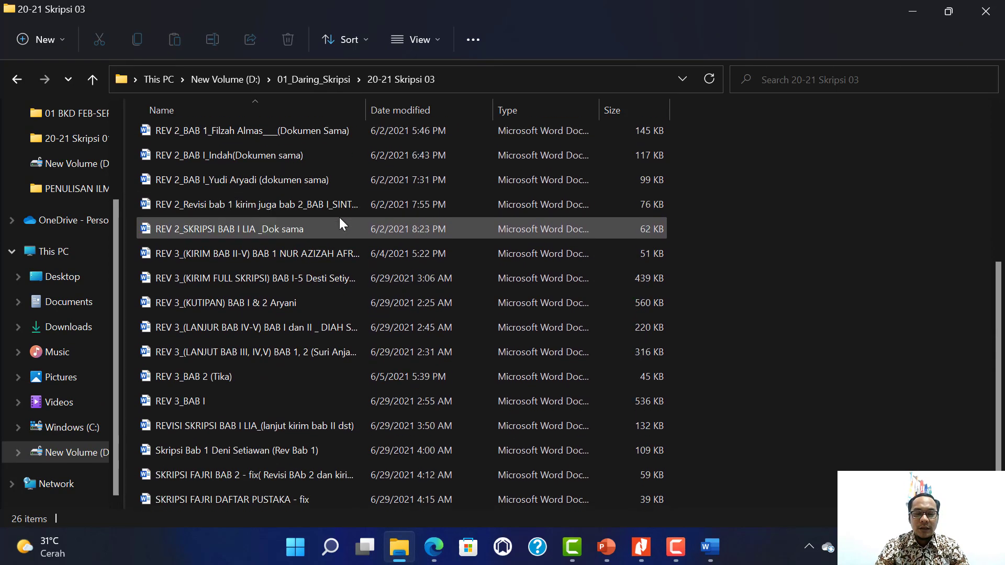
pyautogui.scroll(4, 339, 218)
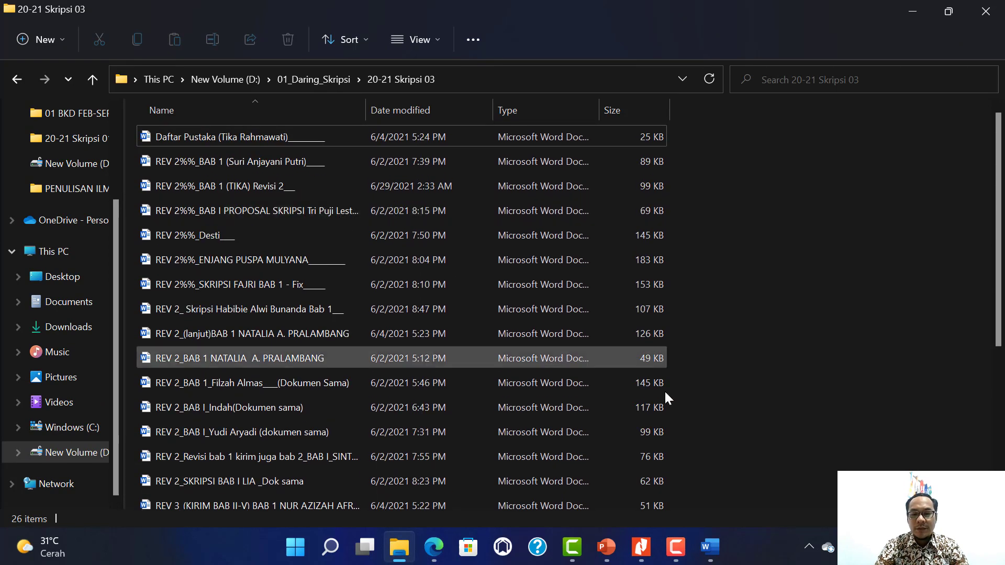
pyautogui.click(718, 558)
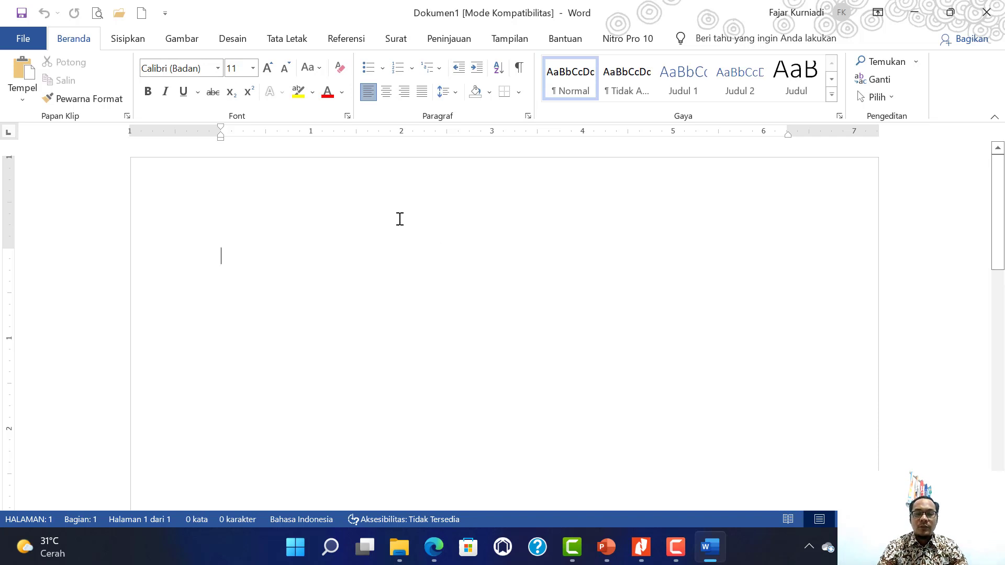
# Write the heading "HALAMAN SAMPUL/ COVER" on the first page of the document
pyautogui.scroll(-1, 399, 218)
pyautogui.scroll(1, 399, 218)
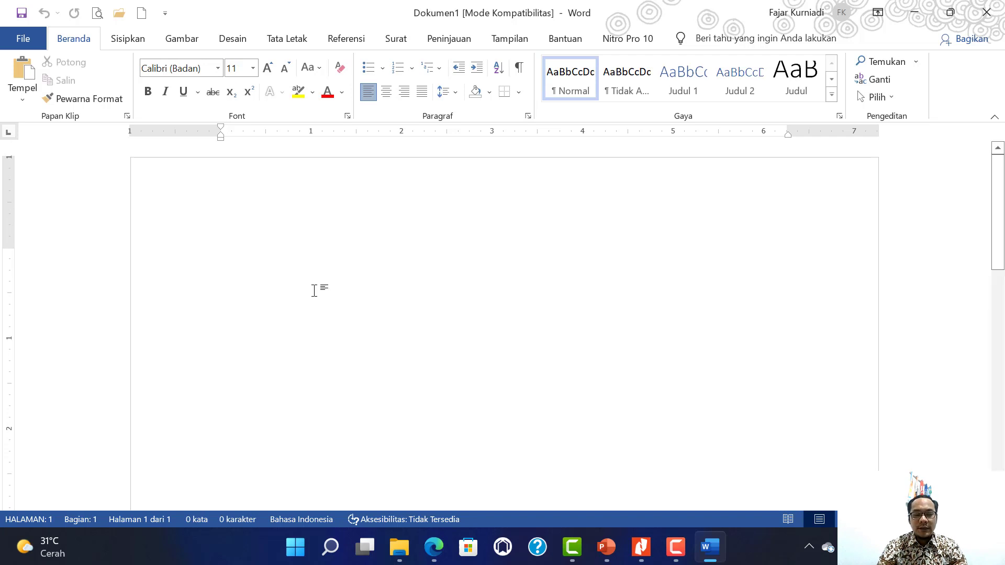
pyautogui.write('HALAMAN SAMPI')
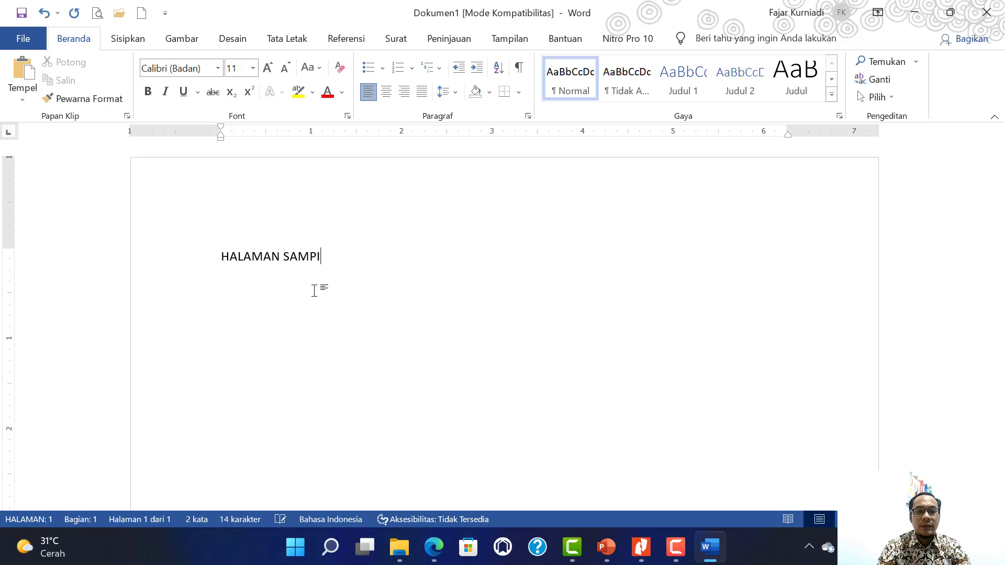
pyautogui.press('BackSpace')
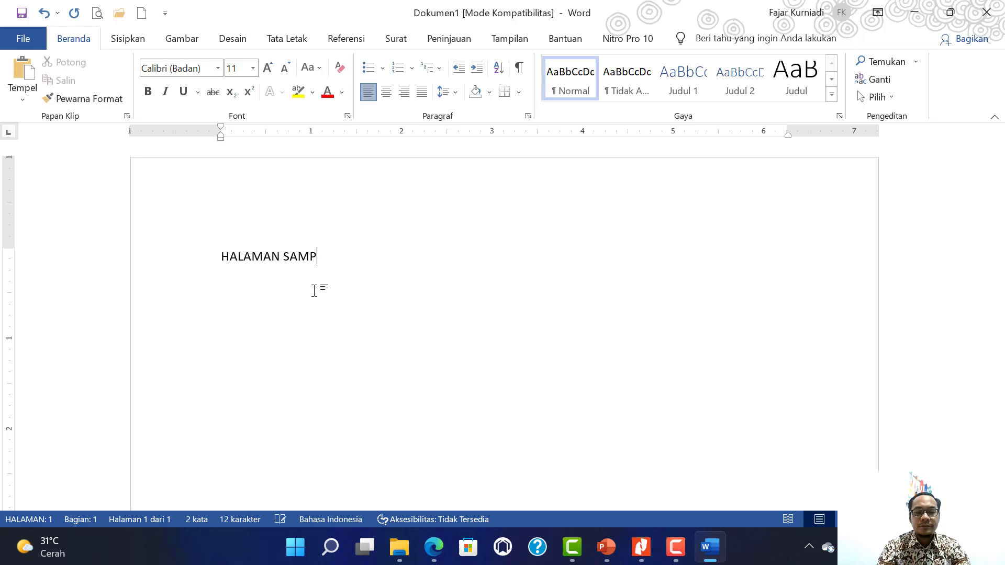
pyautogui.write('UL/ ')
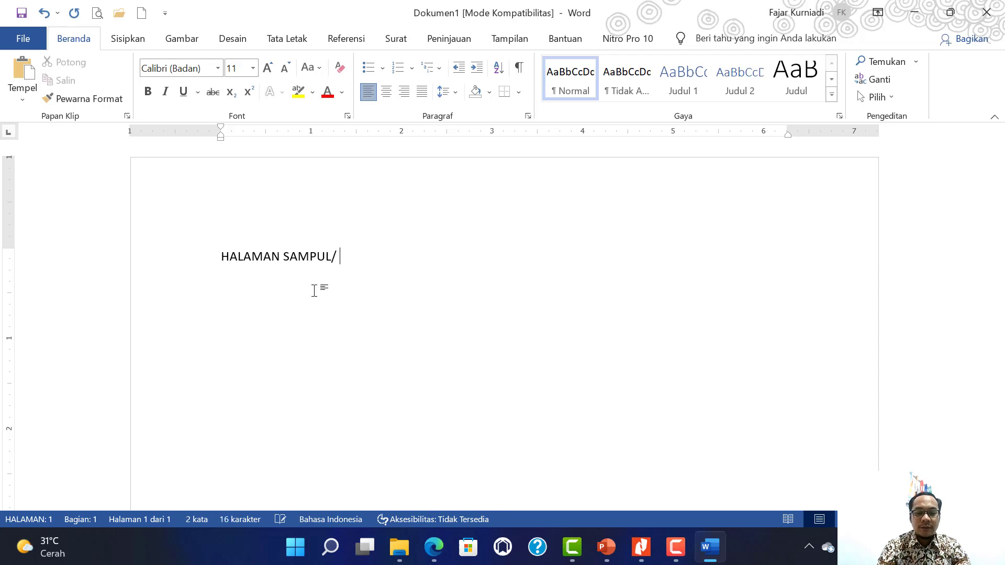
pyautogui.write('COVER')
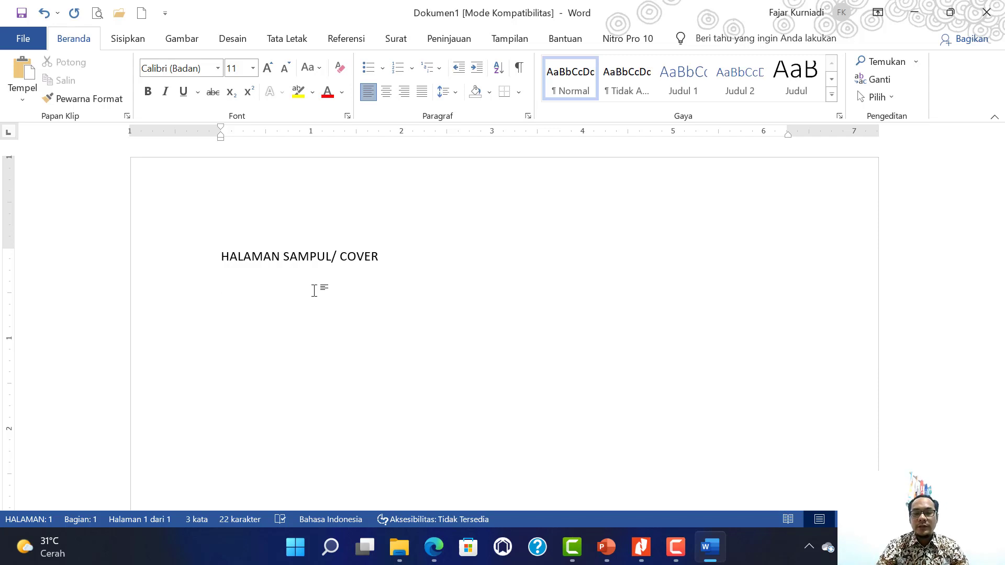
# Insert a centred page number in the footer using the Nomor Biasa 2 style
pyautogui.scroll(-1, 314, 291)
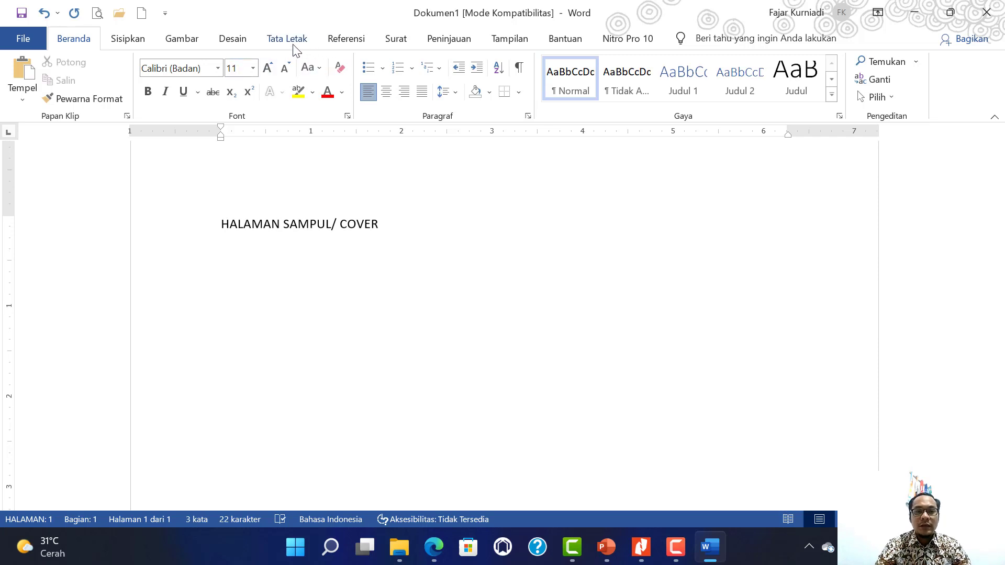
pyautogui.click(127, 42)
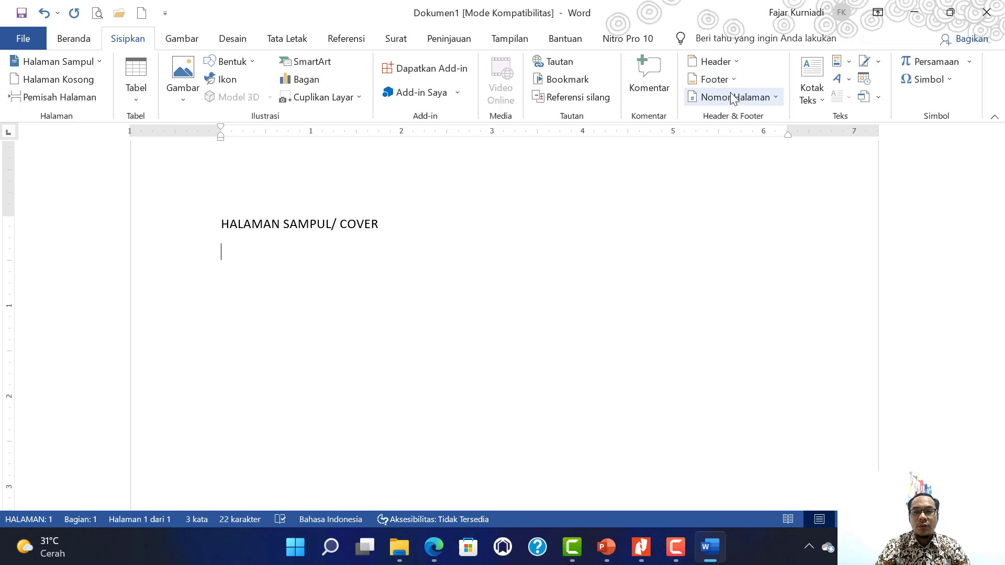
pyautogui.click(774, 99)
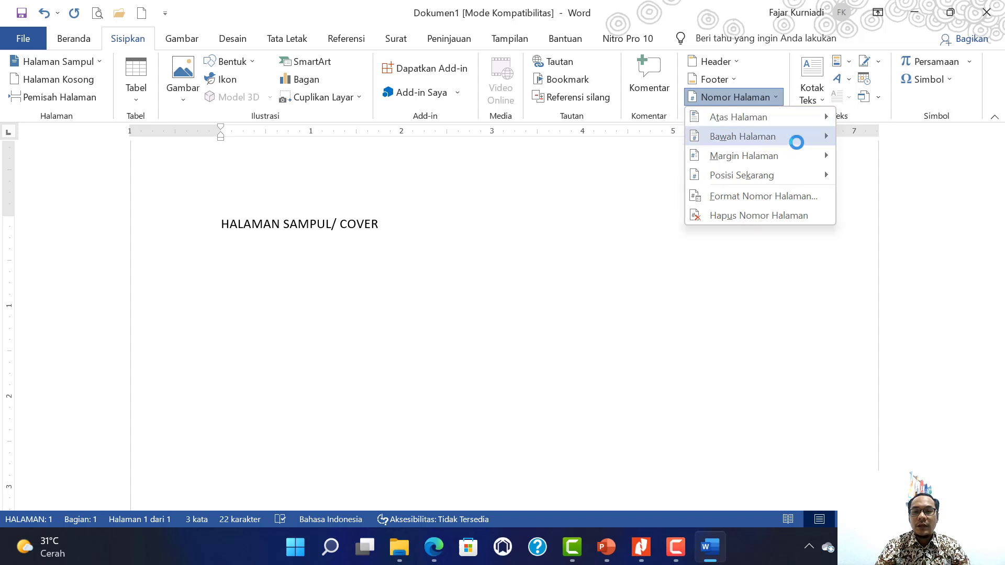
pyautogui.moveTo(816, 135)
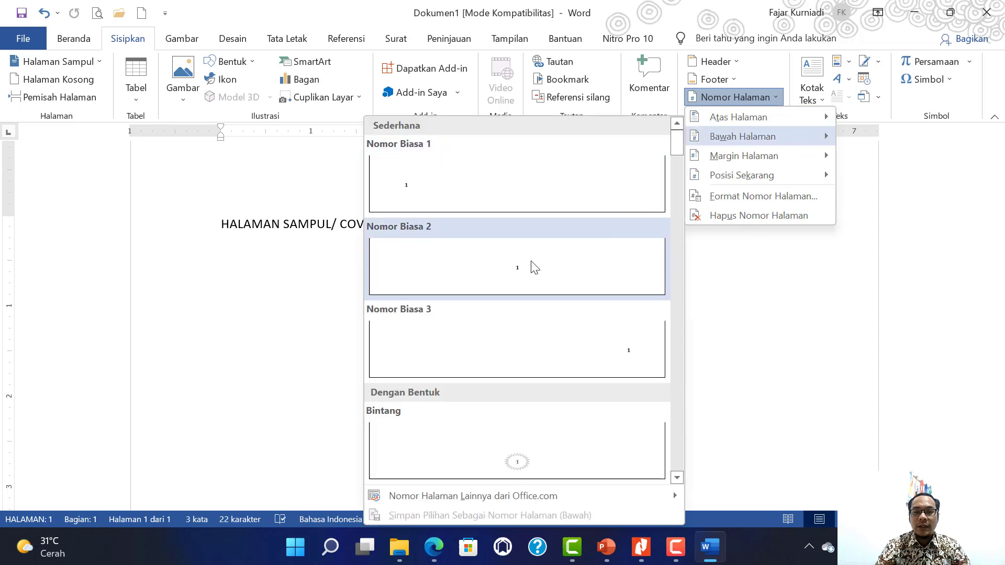
pyautogui.click(532, 267)
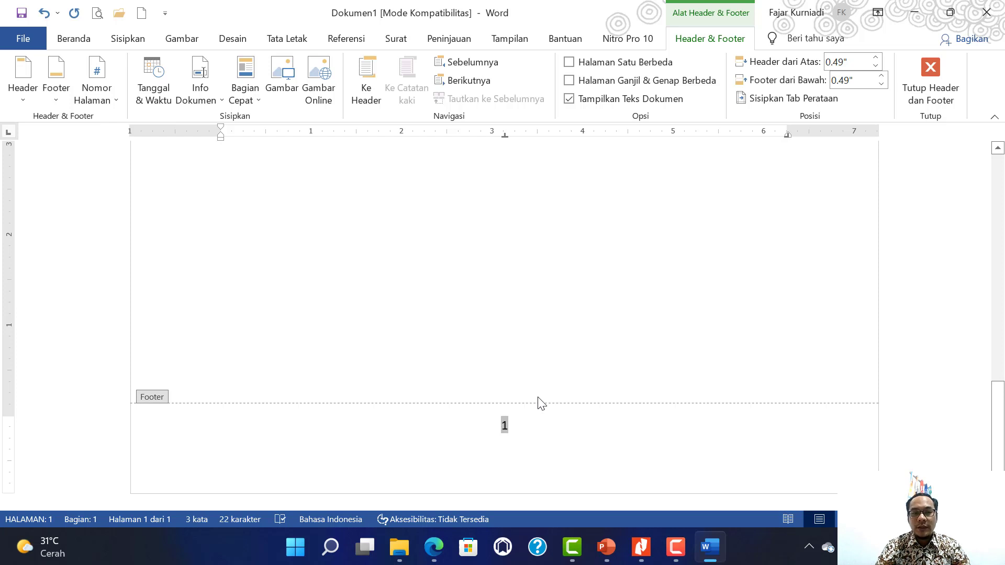
# Change the page number format to lowercase Roman numerals (i, ii, iii, ...)
pyautogui.click(112, 102)
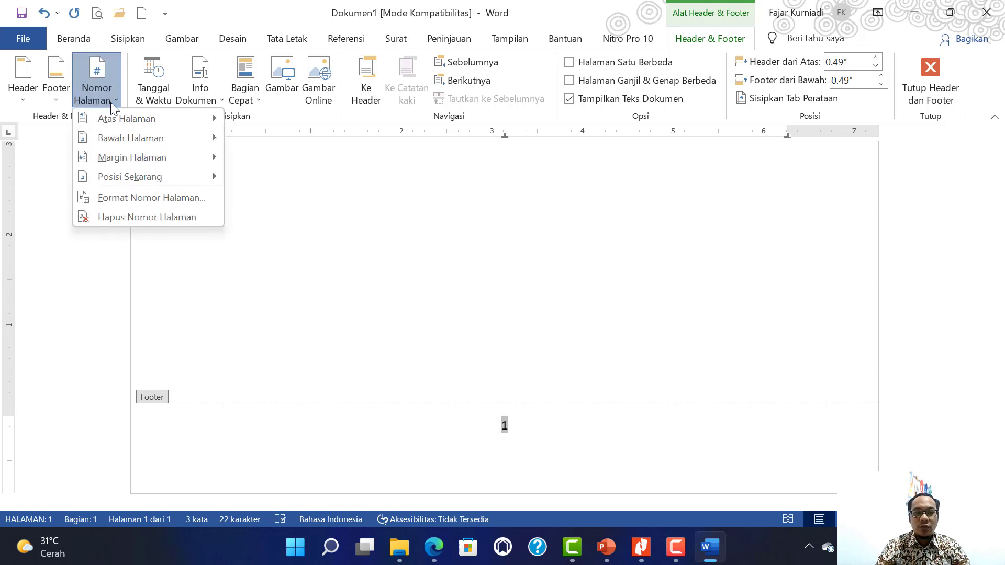
pyautogui.click(142, 199)
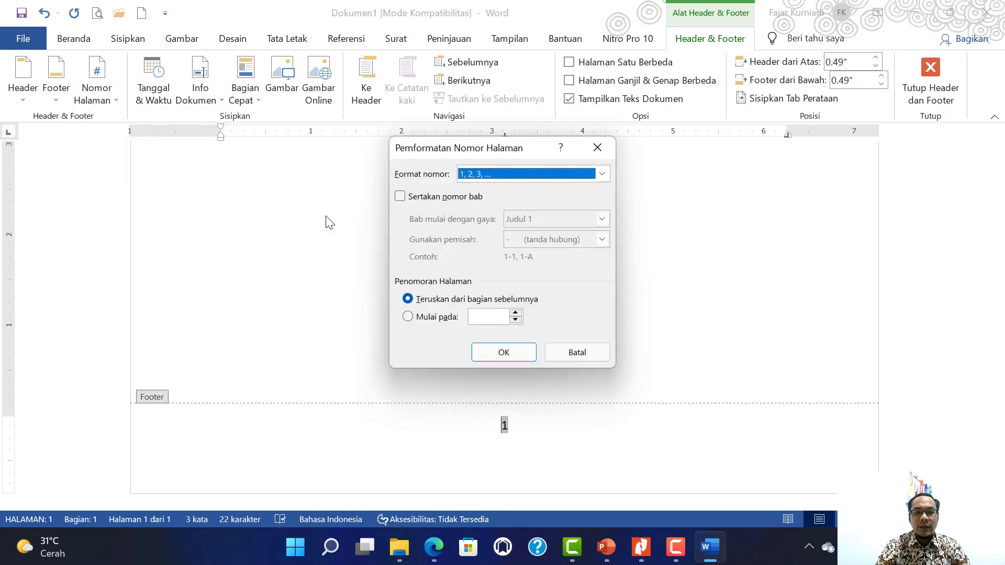
pyautogui.click(502, 177)
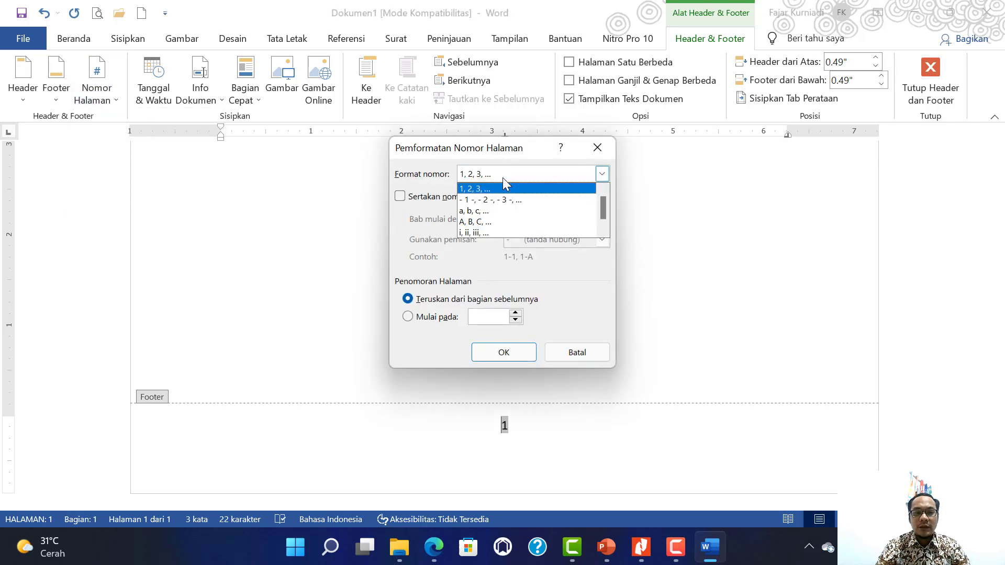
pyautogui.click(524, 231)
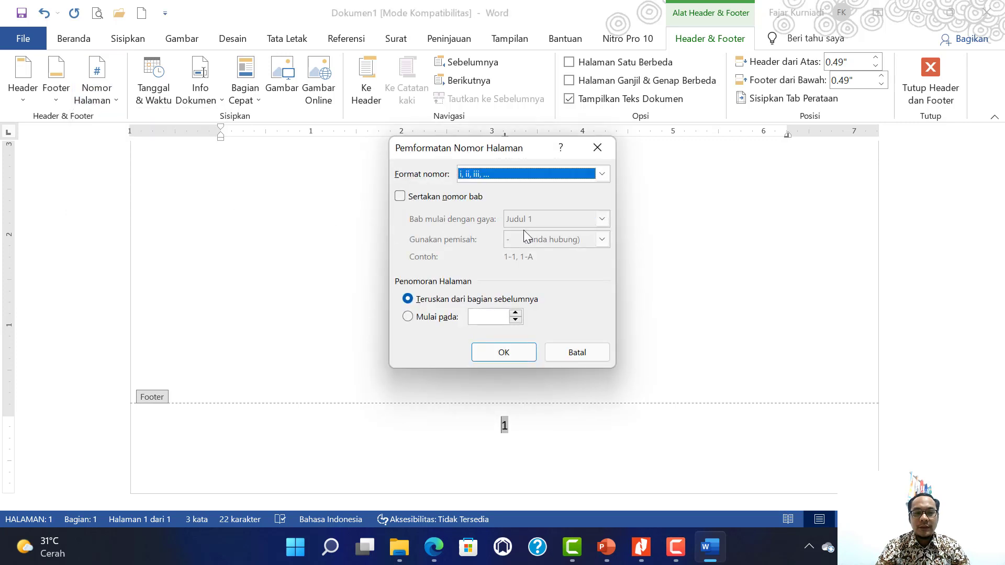
pyautogui.click(518, 356)
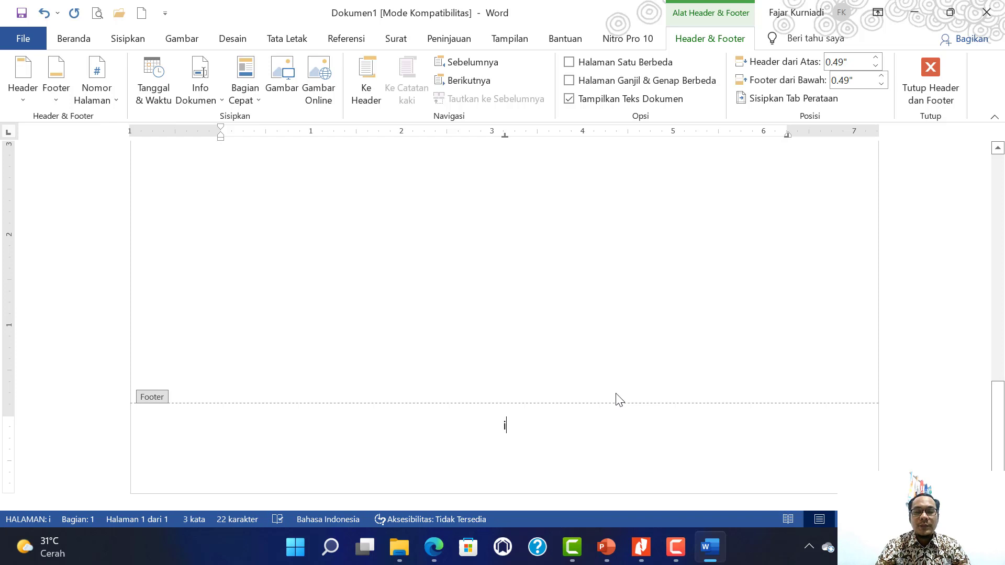
# Give the first page a different footer so the cover carries no number, and finish editing the footer
pyautogui.scroll(10, 619, 400)
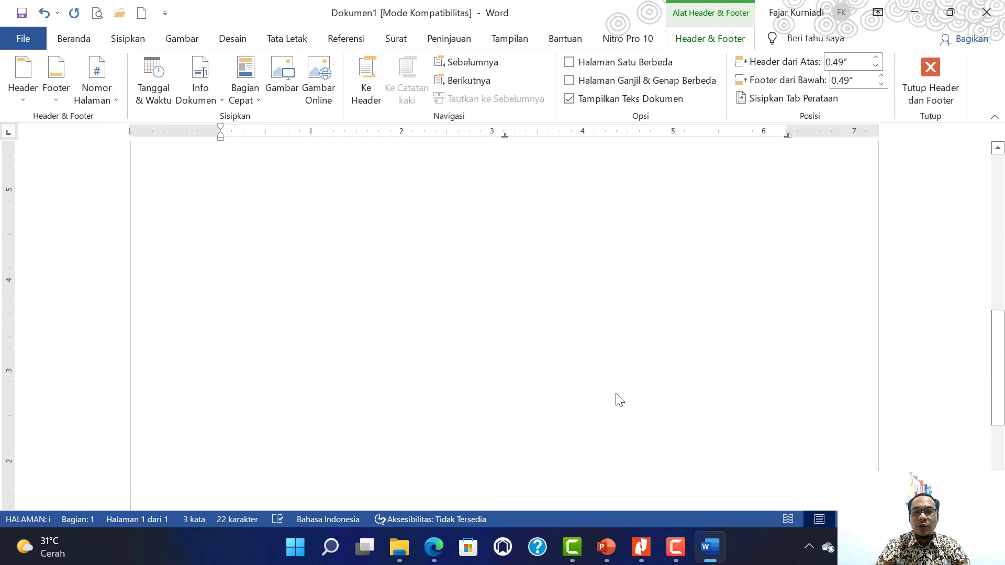
pyautogui.scroll(-10, 617, 399)
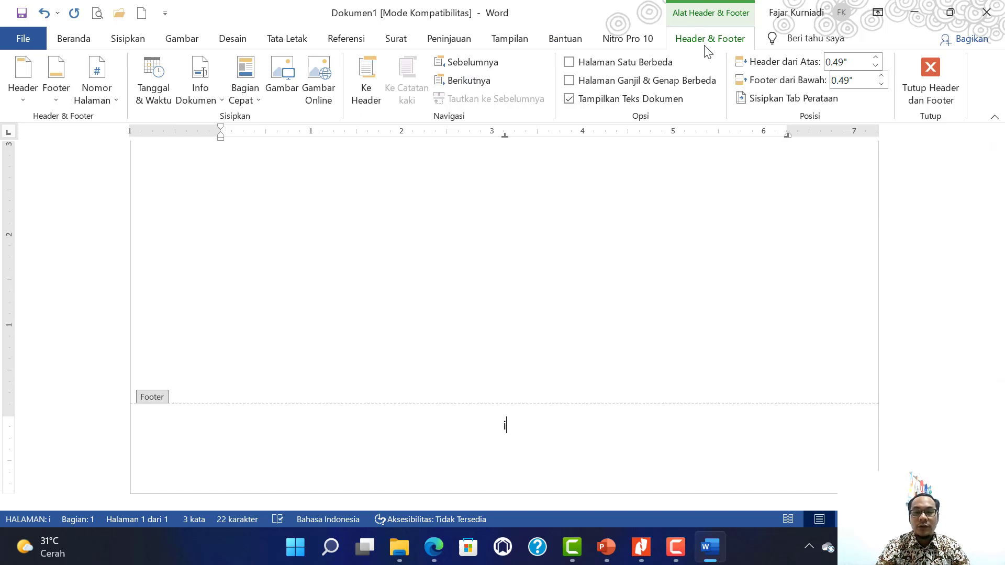
pyautogui.click(579, 66)
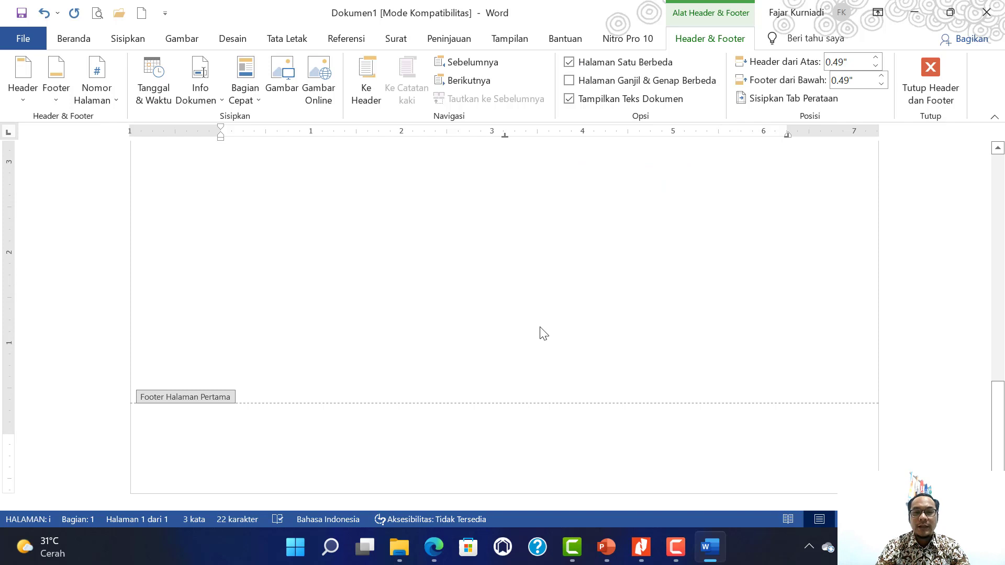
pyautogui.click(947, 76)
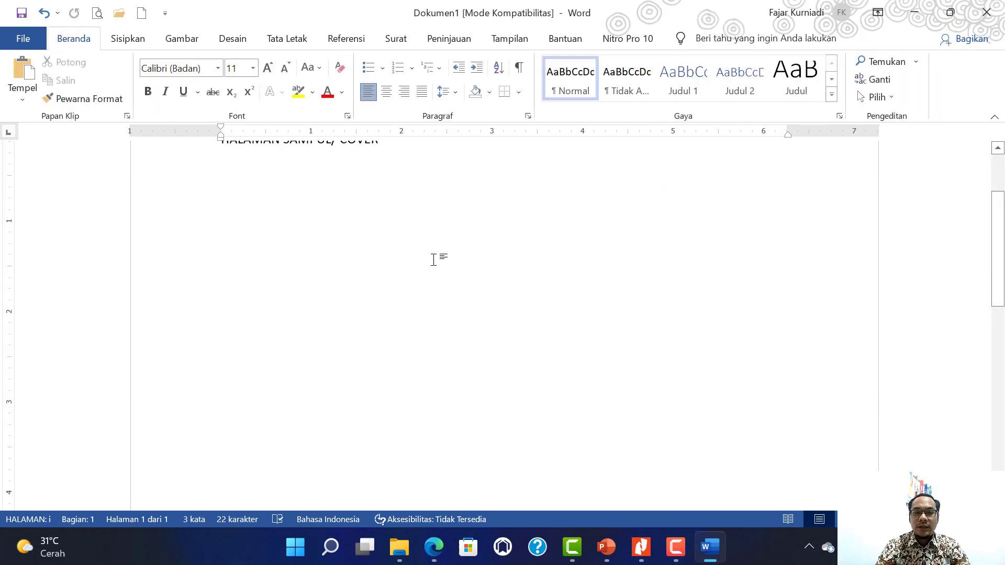
# Add blank lines below the cover heading until the text position reaches the second page
pyautogui.press('Return')
pyautogui.press('Return')
pyautogui.press('Return')
pyautogui.press('Return')
pyautogui.press('Return')
pyautogui.press('Return')
pyautogui.press('Return')
pyautogui.press('Return')
pyautogui.press('Return')
pyautogui.press('Return')
pyautogui.press('Return')
pyautogui.press('Return')
pyautogui.press('Return')
pyautogui.press('Return')
pyautogui.press('Return')
pyautogui.press('Return')
pyautogui.press('Return')
pyautogui.press('Return')
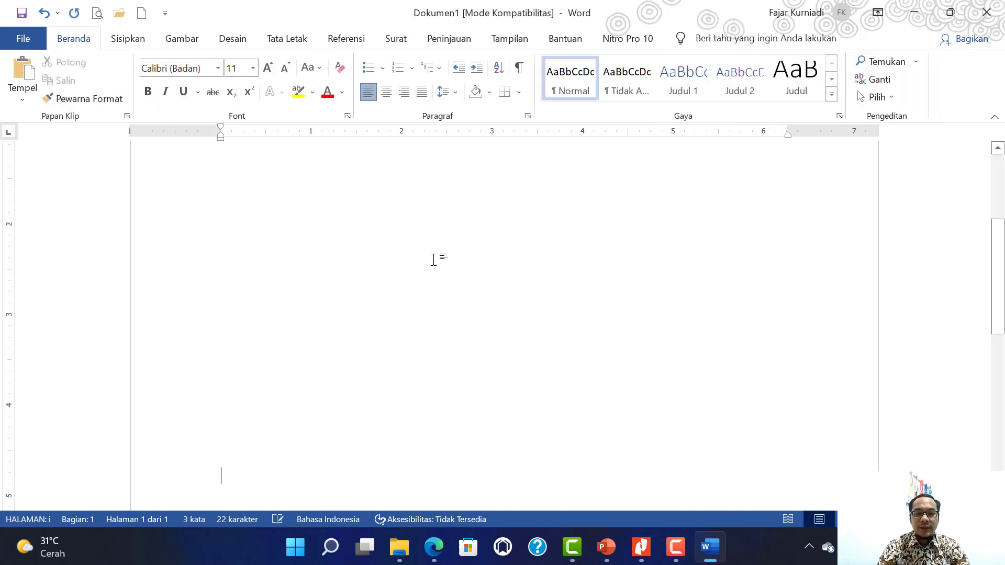
pyautogui.press('Return')
pyautogui.press('Return')
pyautogui.press('Return')
pyautogui.press('Return')
pyautogui.press('Return')
pyautogui.press('Return')
pyautogui.press('Return')
pyautogui.press('Return')
pyautogui.press('Return')
pyautogui.press('Return')
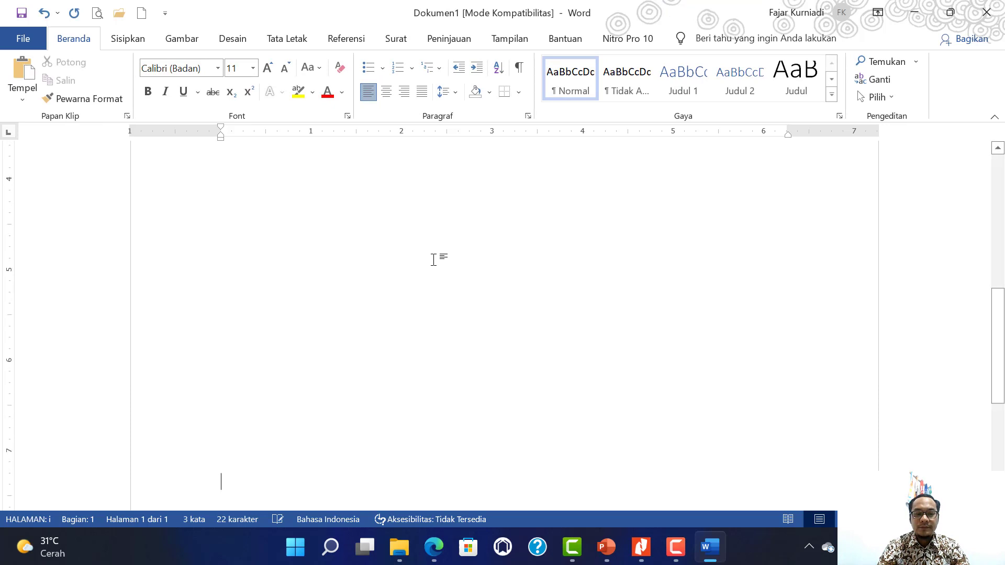
pyautogui.press('Return')
pyautogui.press('Return')
pyautogui.press('Return')
pyautogui.press('Return')
pyautogui.press('Return')
pyautogui.press('Return')
pyautogui.press('Return')
pyautogui.press('Return')
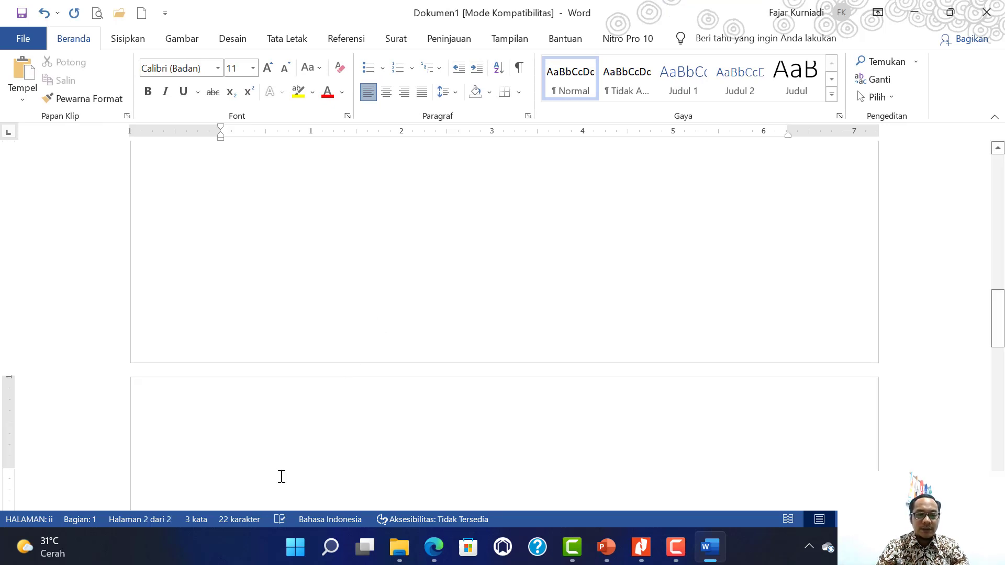
# Write the heading "LEMBAR PERSETUJUAN" on the second page, start a new line below it, and check the page's footer number
pyautogui.write('LEM')
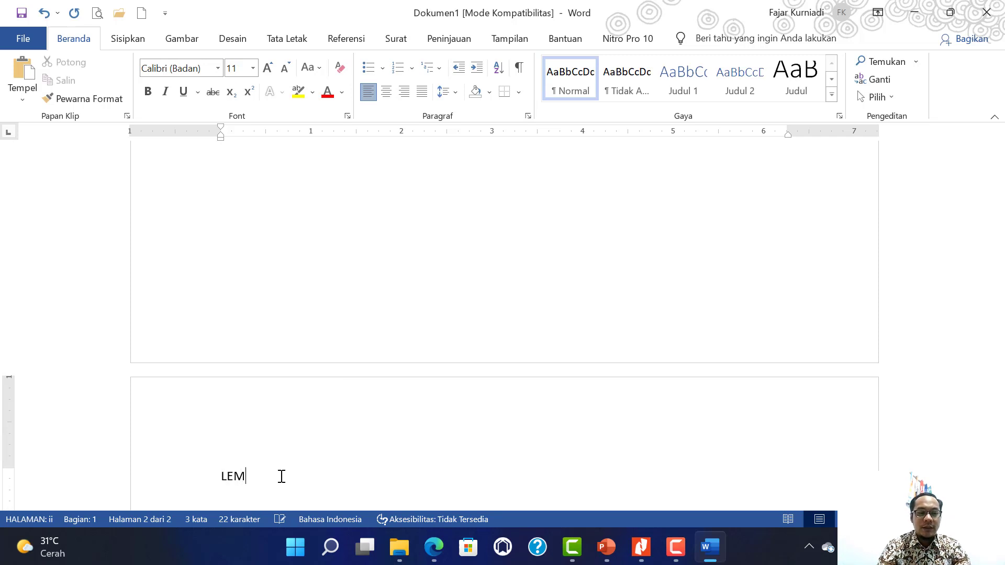
pyautogui.write('BAR PERSE')
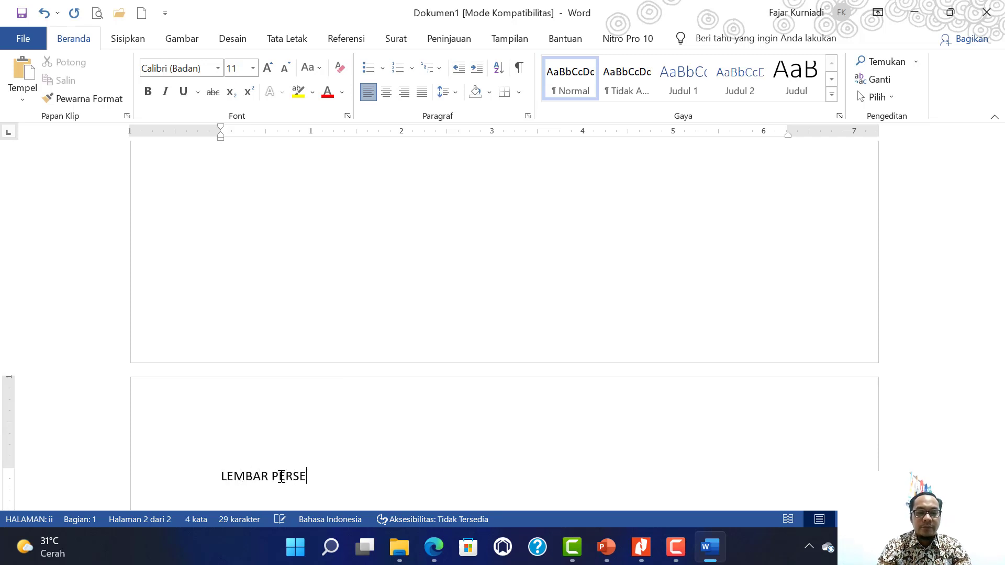
pyautogui.write('TUJUAN')
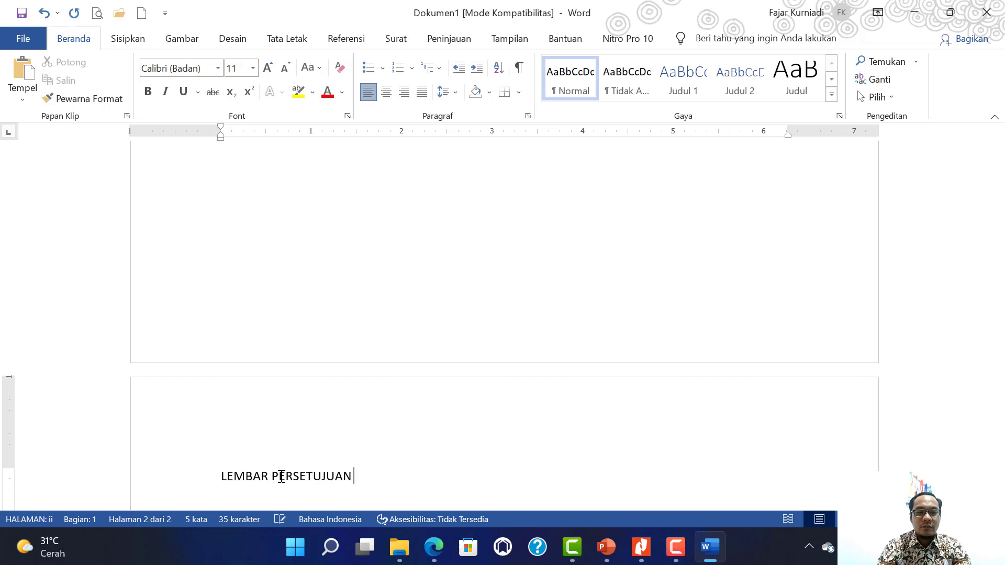
pyautogui.scroll(-2, 281, 477)
pyautogui.scroll(-4, 502, 314)
pyautogui.press('Return')
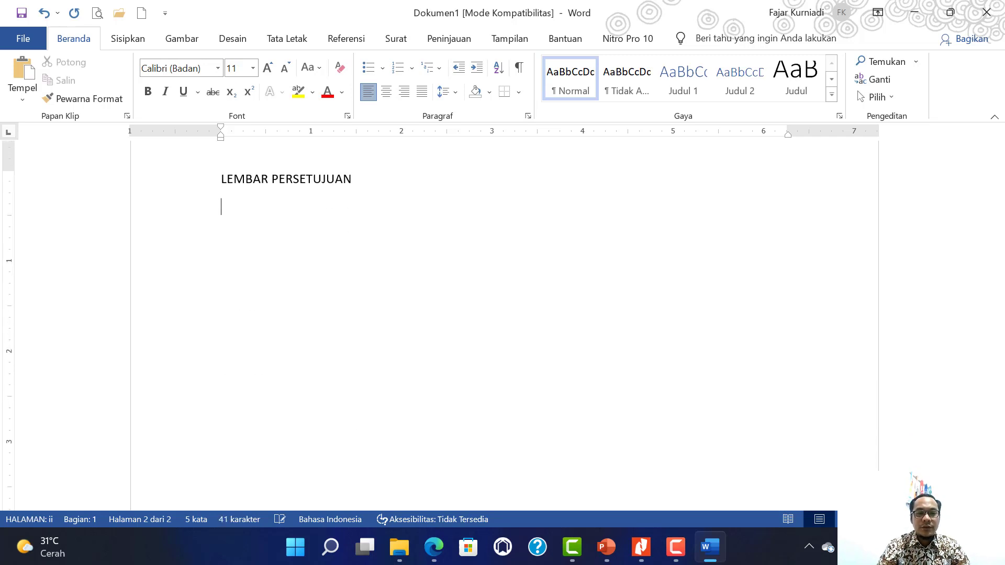
pyautogui.scroll(-10, 502, 314)
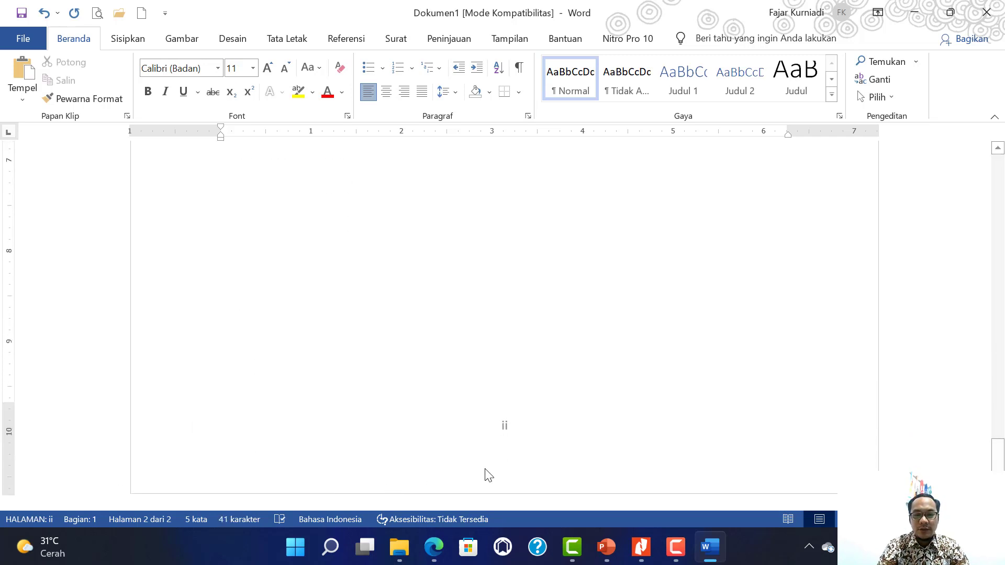
# Check the bottom of the cover page for a page number and compare it with the second page's footer
pyautogui.scroll(5, 507, 429)
pyautogui.scroll(9, 510, 428)
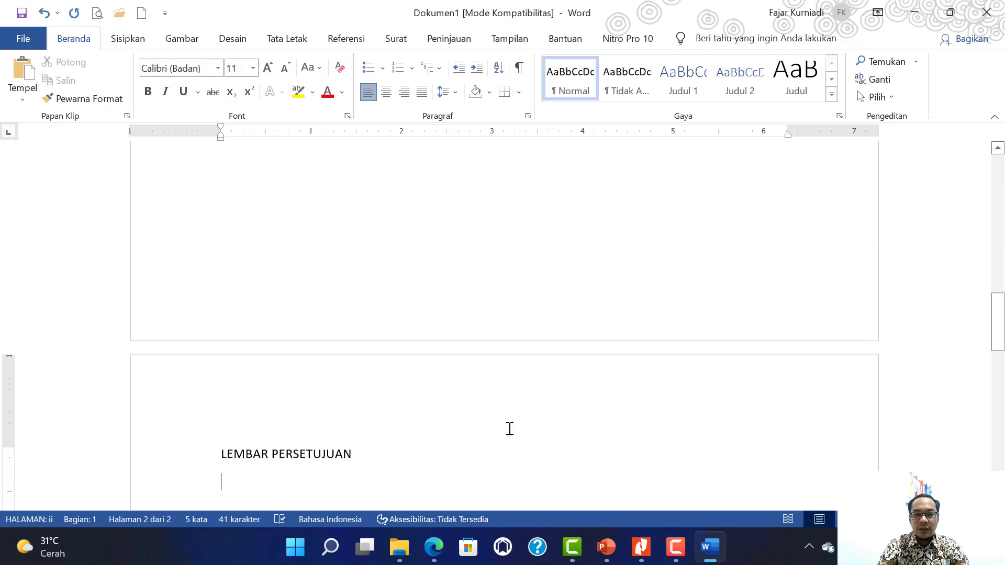
pyautogui.scroll(2, 489, 288)
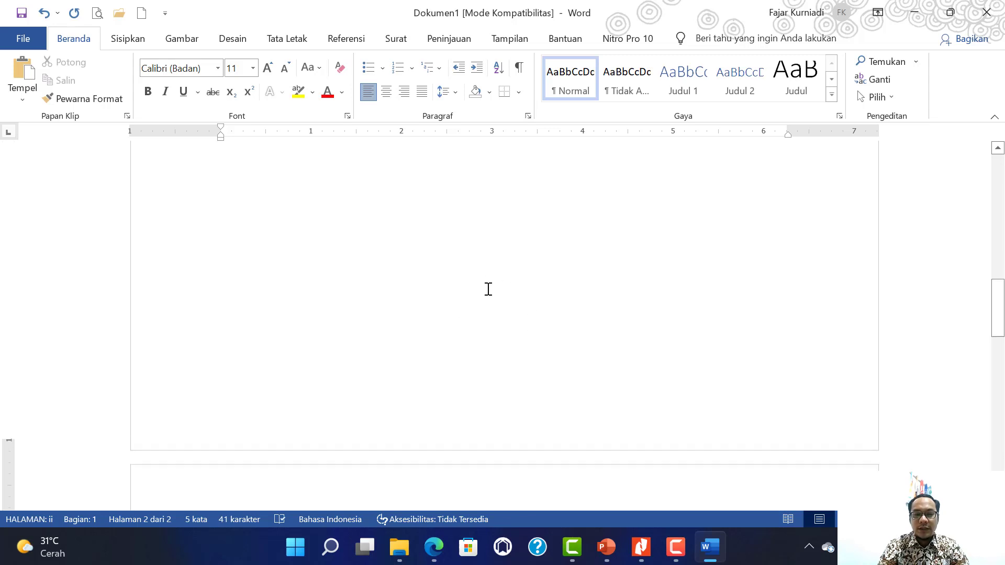
pyautogui.scroll(-3, 488, 289)
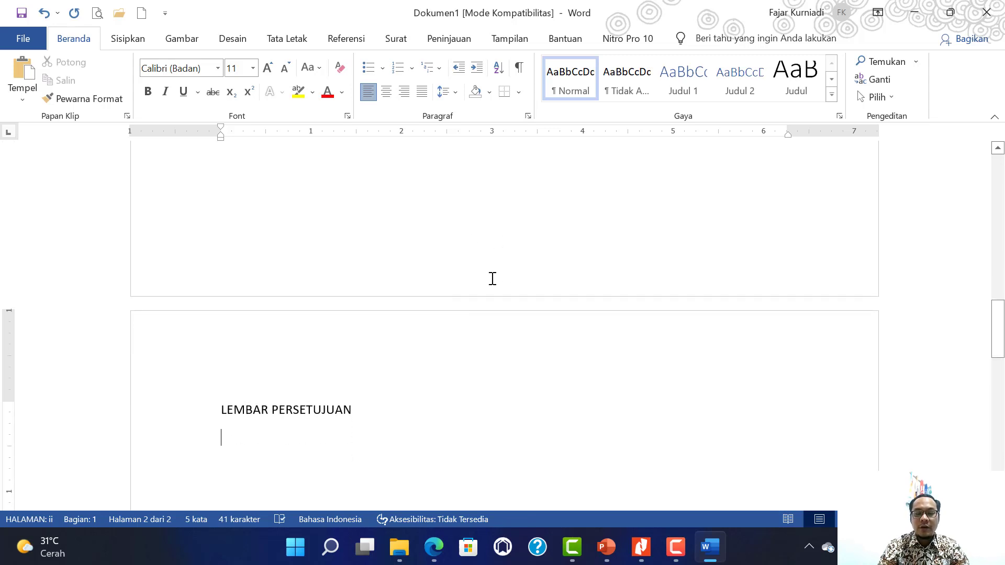
pyautogui.scroll(-8, 508, 273)
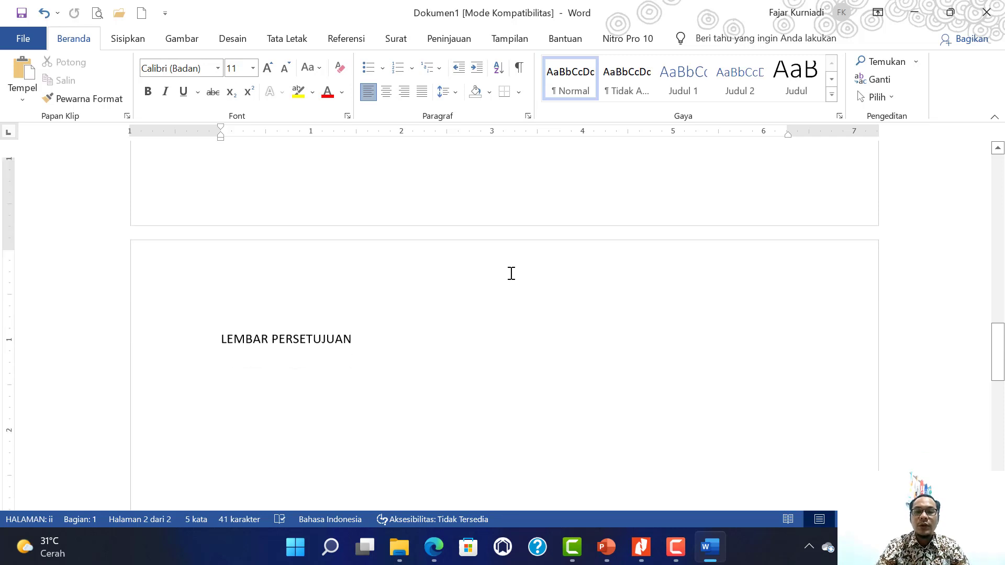
pyautogui.scroll(-5, 511, 273)
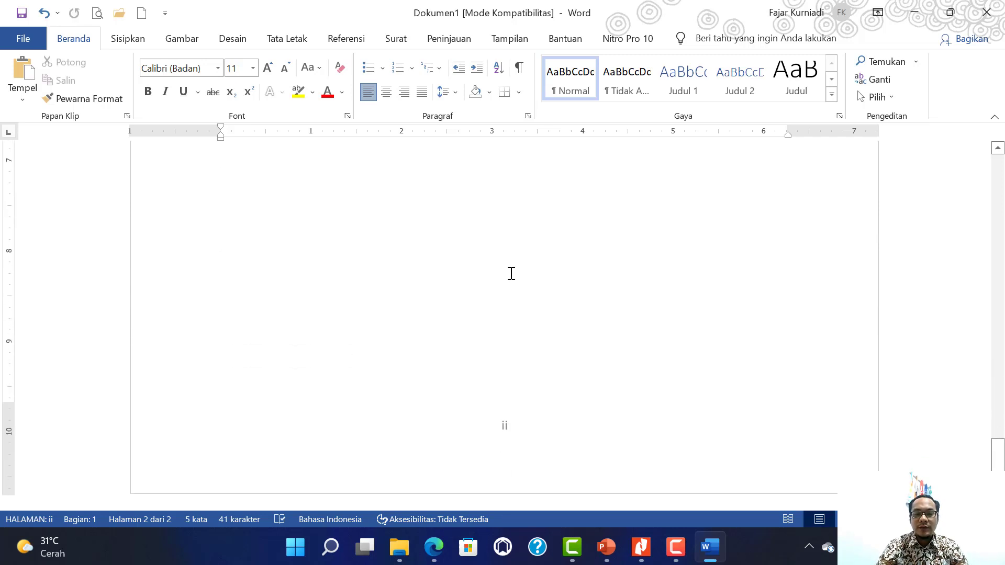
# Add blank lines below the "LEMBAR PERSETUJUAN" heading until the text position reaches the third page
pyautogui.hotkey('ctrl', 'z')
pyautogui.press('Return')
pyautogui.press('Return')
pyautogui.press('Return')
pyautogui.press('Return')
pyautogui.press('Return')
pyautogui.press('Return')
pyautogui.press('Return')
pyautogui.press('Return')
pyautogui.press('Return')
pyautogui.press('Return')
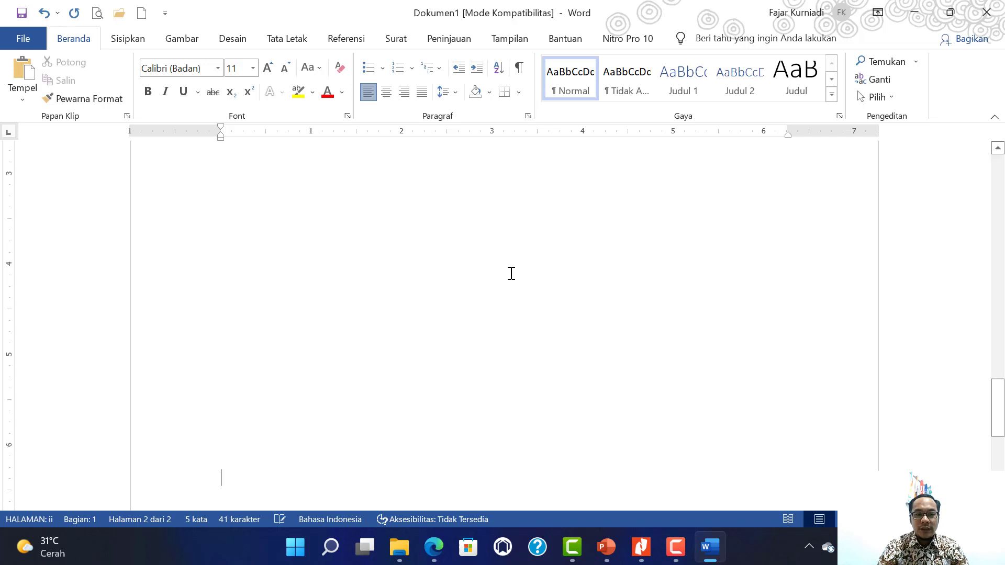
pyautogui.press('Return')
pyautogui.press('Return')
pyautogui.press('Return')
pyautogui.press('Return')
pyautogui.press('Return')
pyautogui.press('Return')
pyautogui.press('Return')
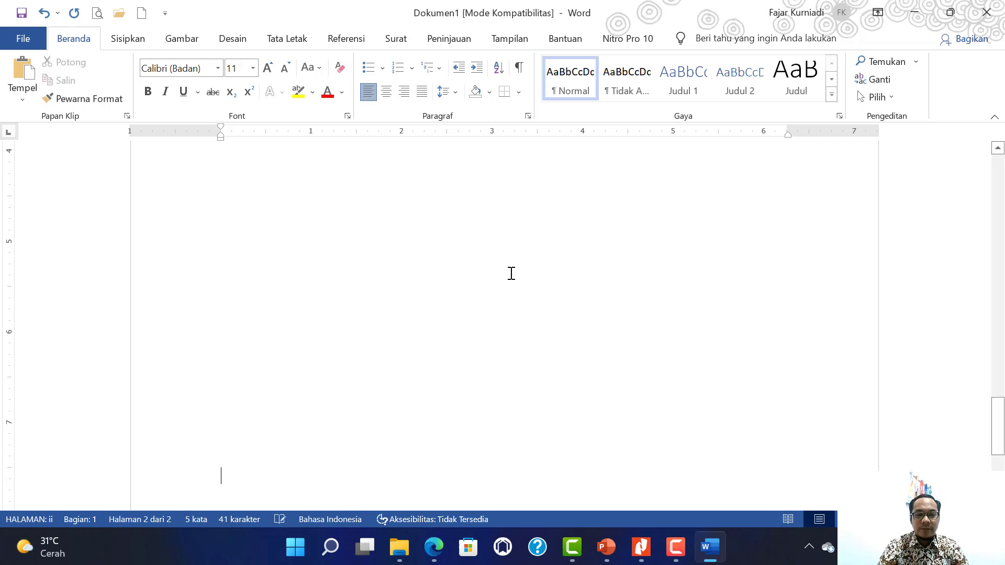
pyautogui.press('Return')
pyautogui.press('Return')
pyautogui.press('Return')
pyautogui.press('Return')
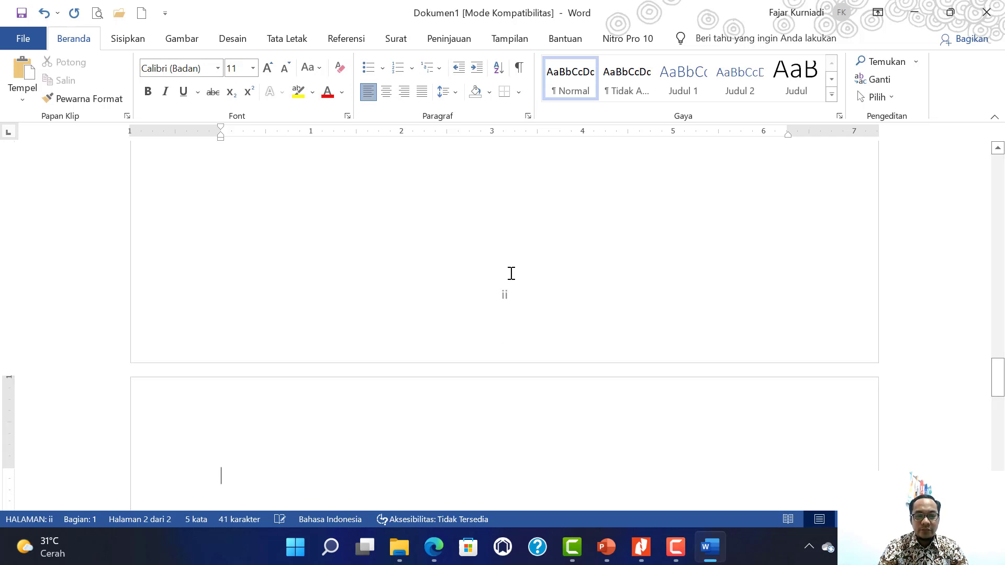
# Write the heading "LEMBAR PENGESAHAN" on the third page and add blank lines below it until the text position reaches the fourth page
pyautogui.write('LEMBA')
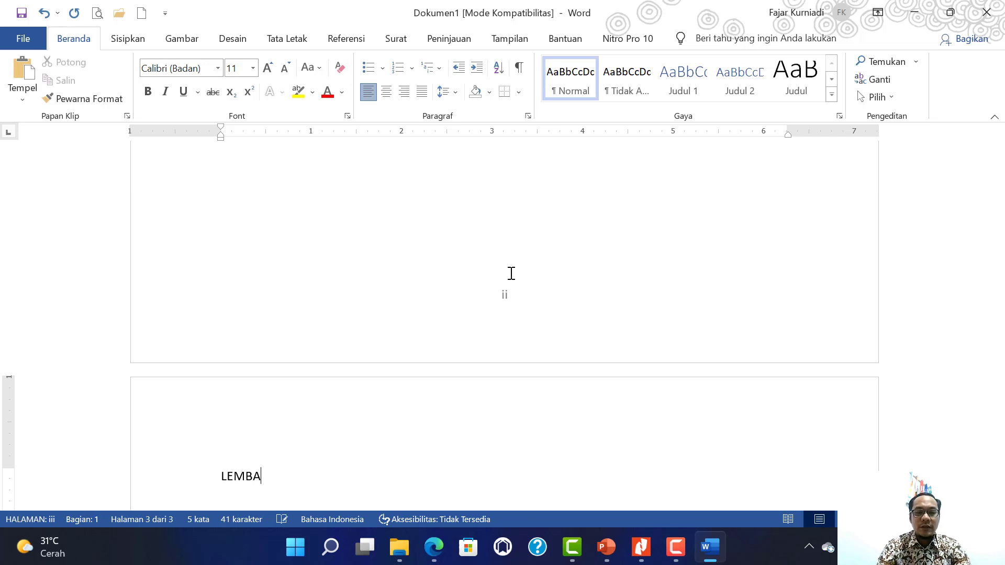
pyautogui.write('R PENGESAHAN')
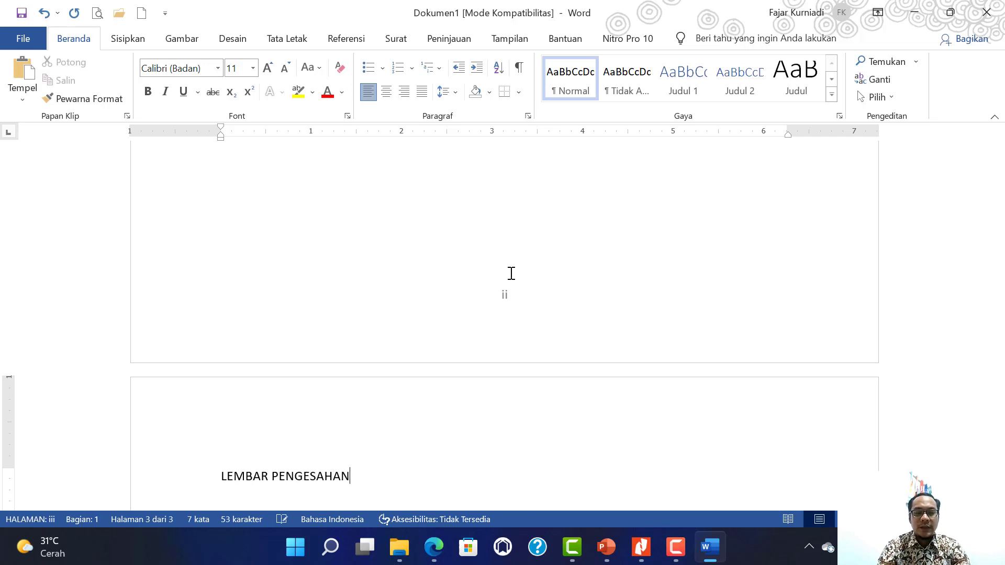
pyautogui.press('Return')
pyautogui.press('Return')
pyautogui.press('Return')
pyautogui.press('Return')
pyautogui.press('Return')
pyautogui.press('Return')
pyautogui.press('Return')
pyautogui.press('Return')
pyautogui.press('Return')
pyautogui.press('Return')
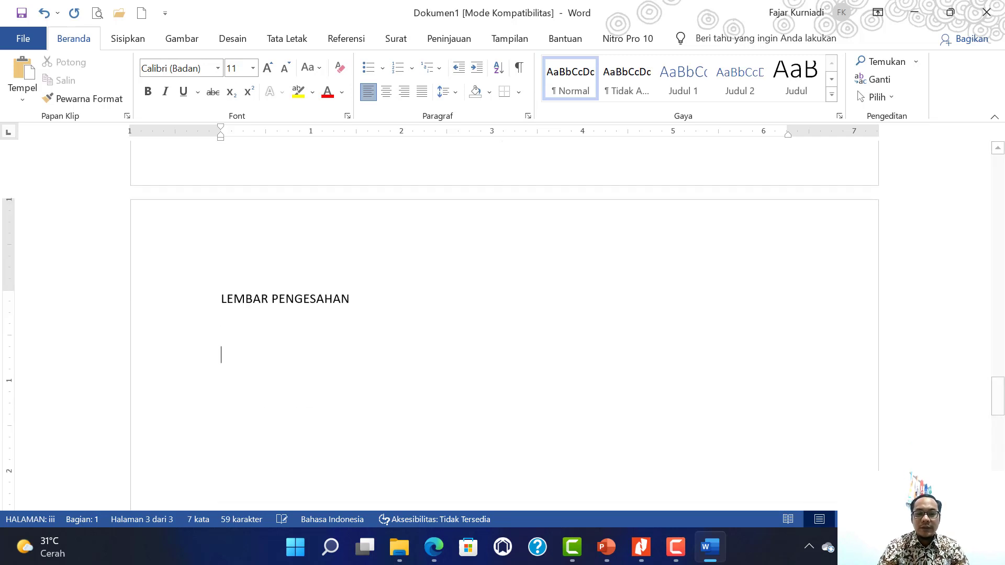
pyautogui.press('Return')
pyautogui.press('Return')
pyautogui.press('Return')
pyautogui.press('Return')
pyautogui.press('Return')
pyautogui.press('Return')
pyautogui.press('Return')
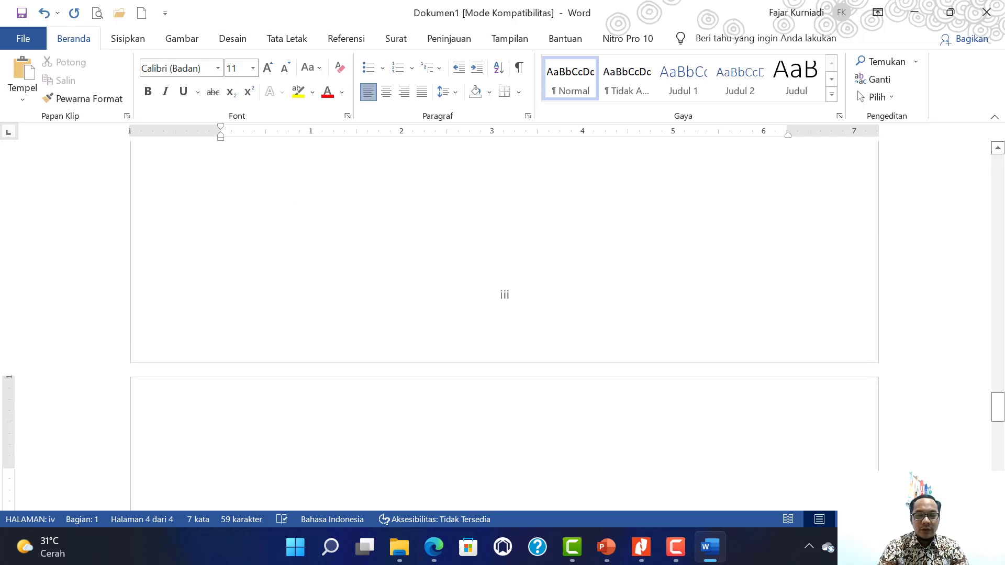
# Write the heading "DAFTAR ISI" on the fourth page and add blank lines below it
pyautogui.write('DAFTAR')
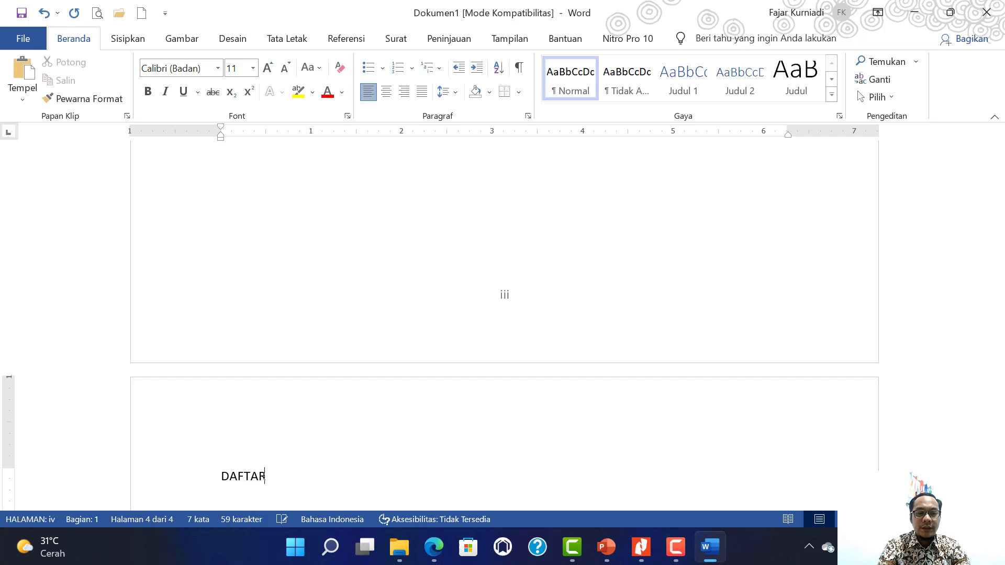
pyautogui.write(' ISI')
pyautogui.press('Return')
pyautogui.press('Return')
pyautogui.press('Return')
pyautogui.press('Return')
pyautogui.press('Return')
pyautogui.press('Return')
pyautogui.press('Return')
pyautogui.press('Return')
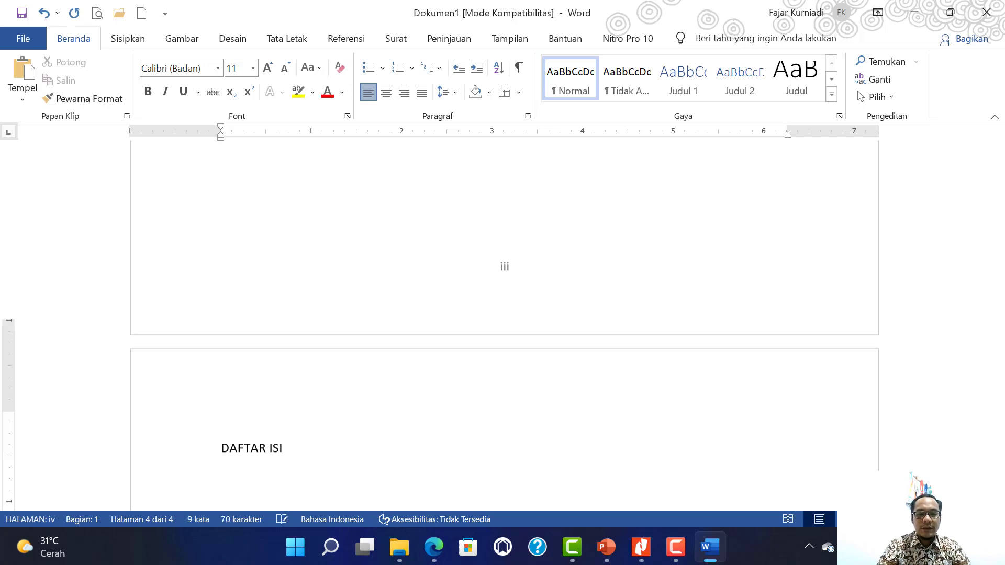
# Extend the blank lines to the last line of the fourth page, removing the line that spills onto a fifth page
pyautogui.scroll(-9, 502, 314)
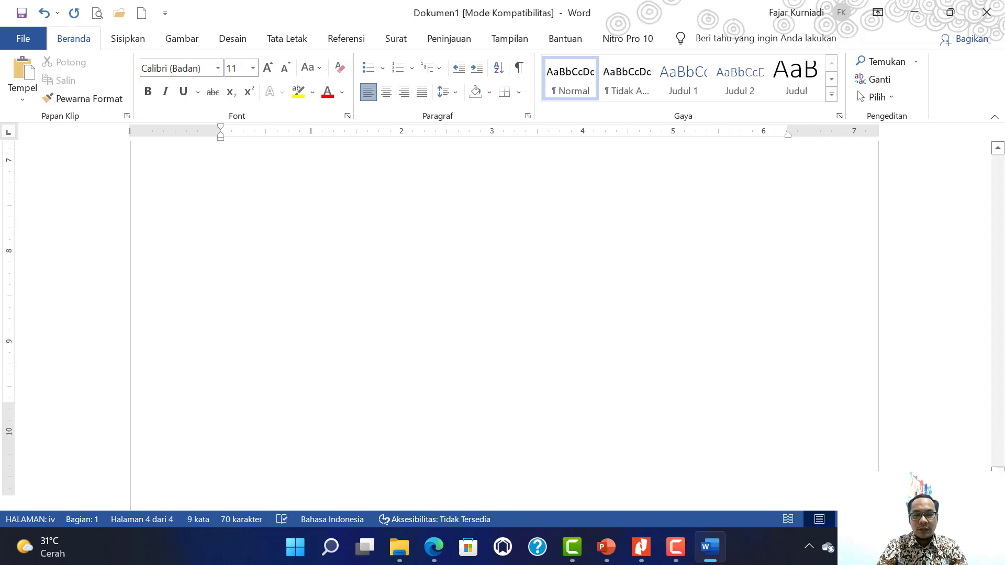
pyautogui.scroll(1, 502, 314)
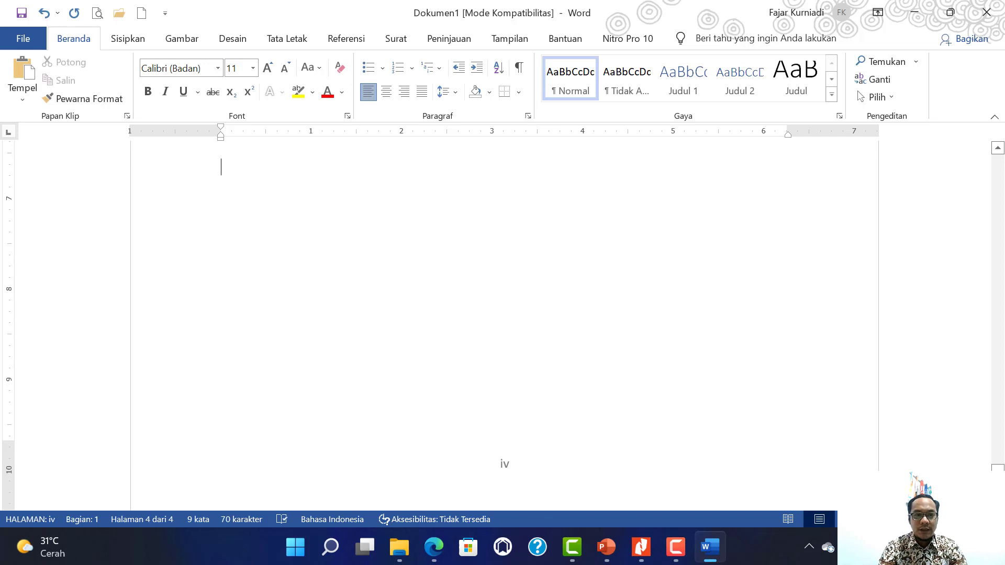
pyautogui.press('Up')
pyautogui.press('Up')
pyautogui.press('Up')
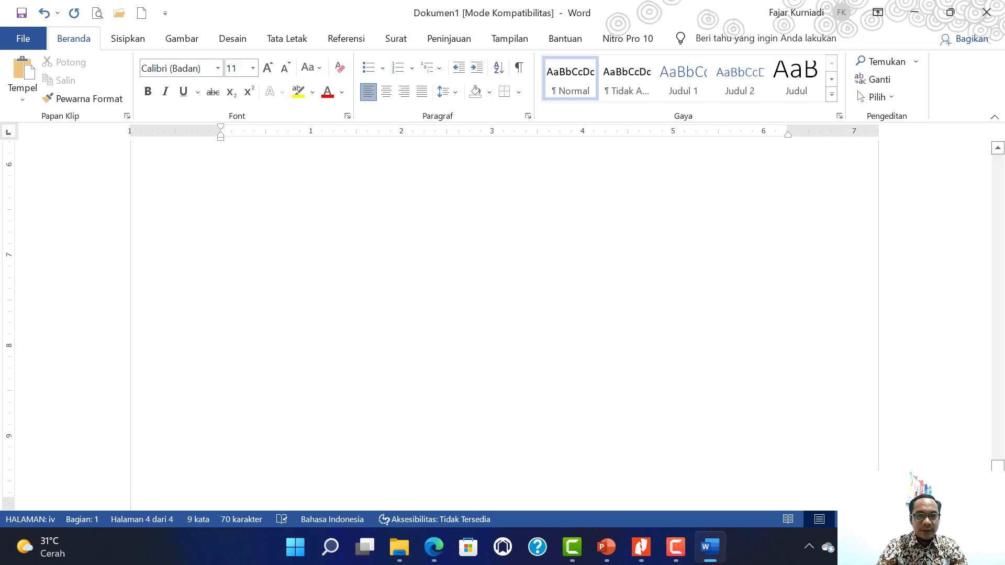
pyautogui.scroll(-3, 331, 296)
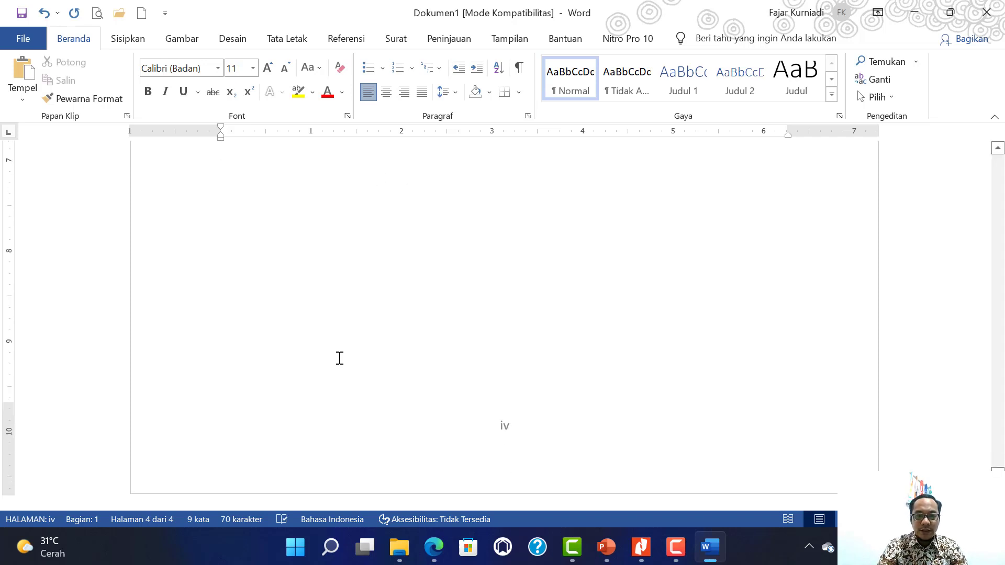
pyautogui.press('Return')
pyautogui.press('Return')
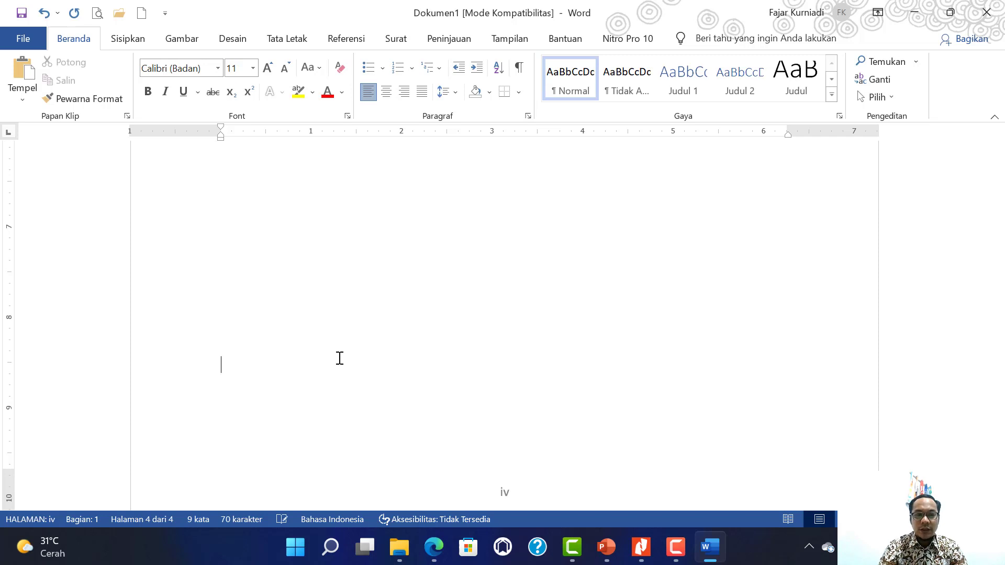
pyautogui.press('Return')
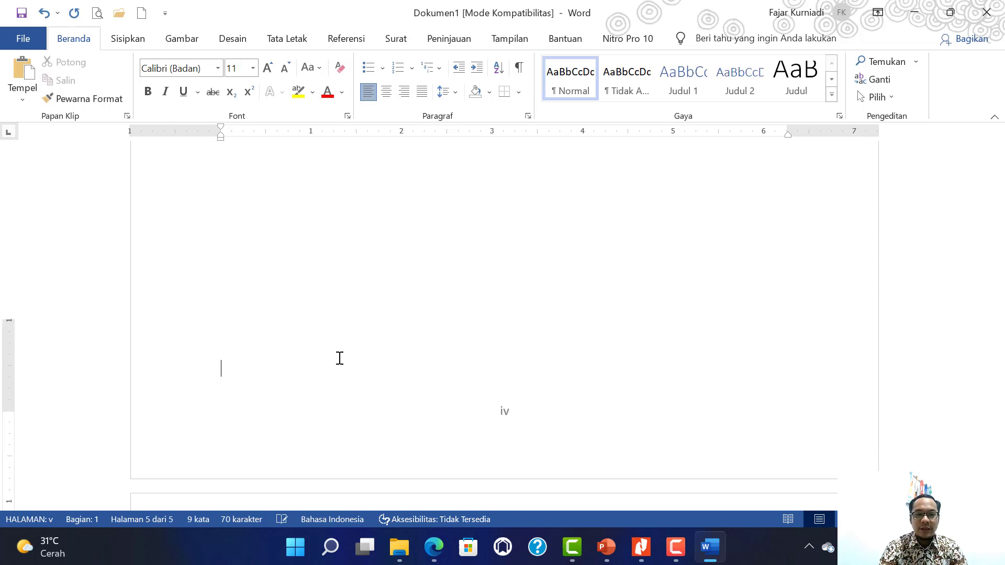
pyautogui.press('BackSpace')
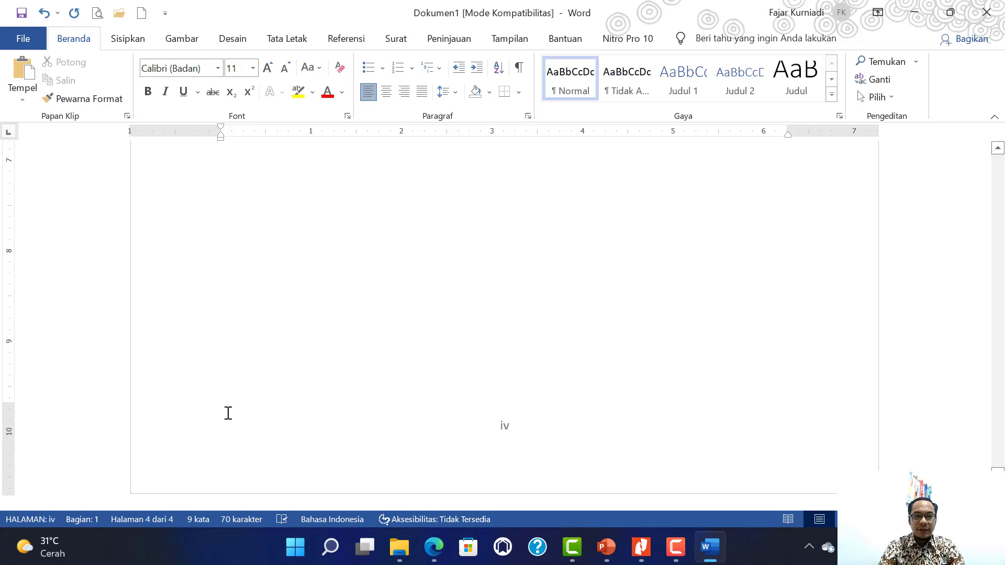
# Insert a next-page section break (Halaman Berikutnya) at the end of the fourth page
pyautogui.click(288, 39)
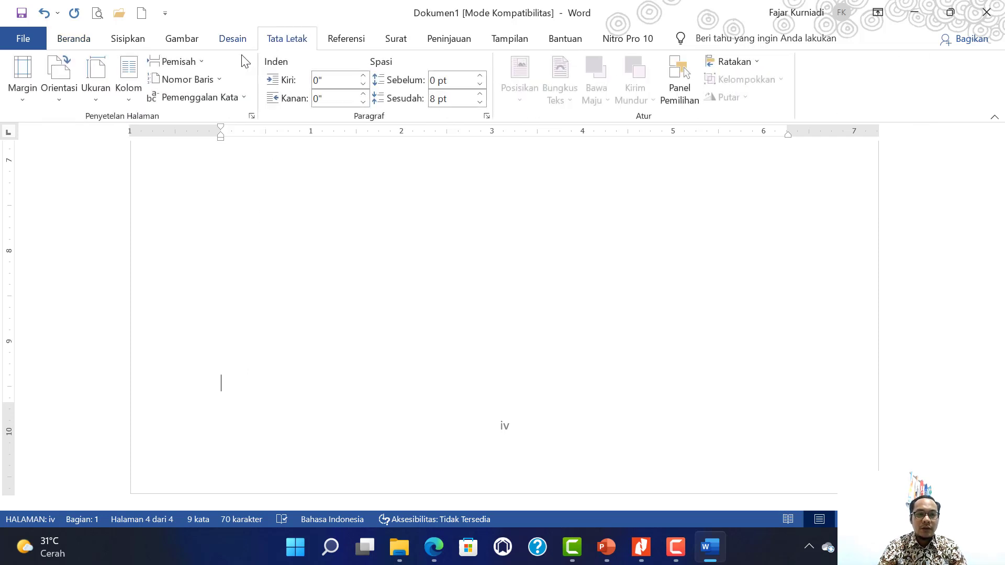
pyautogui.click(200, 62)
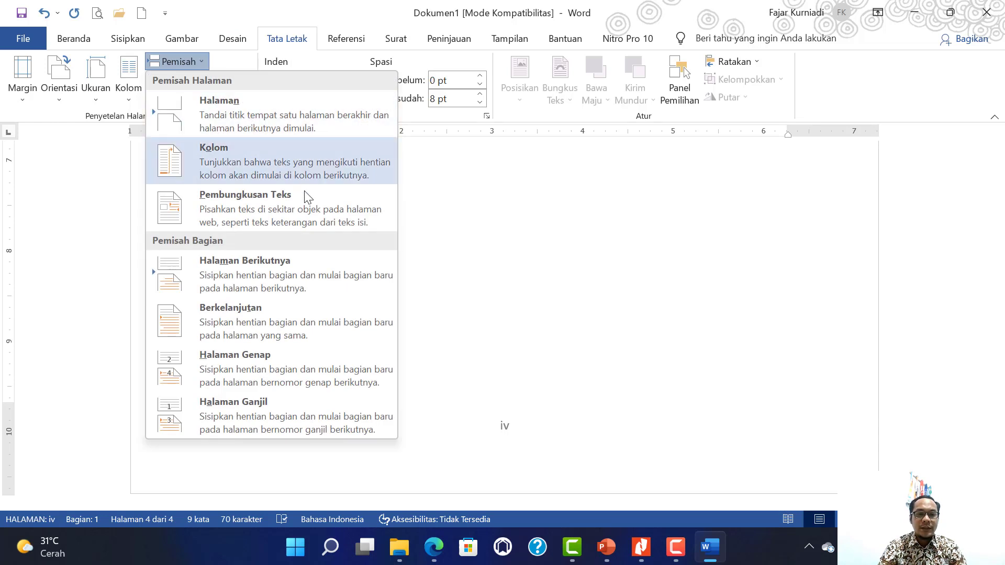
pyautogui.click(384, 288)
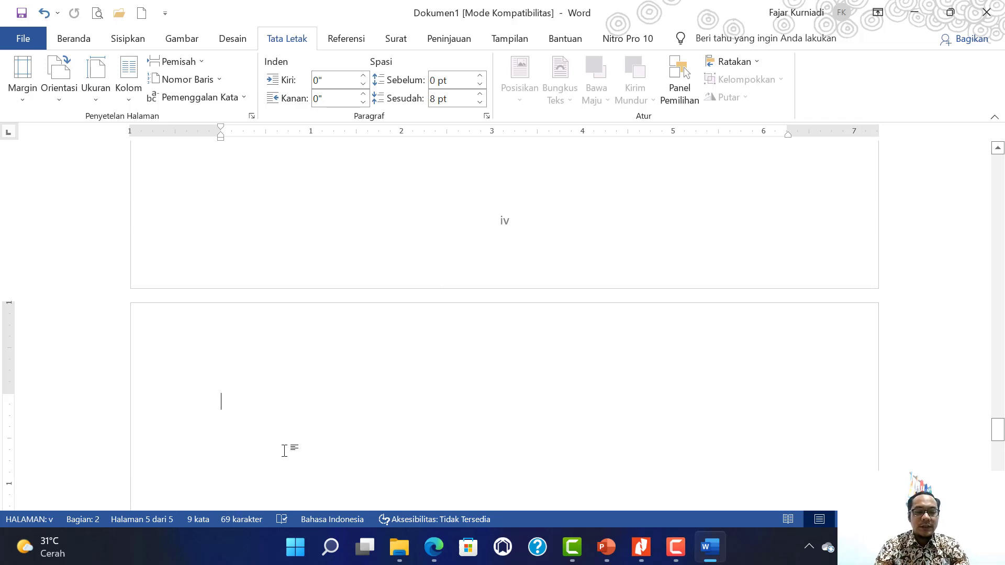
# Write the heading "BAB I" on the new section's first page, start a line below it, and centre the heading
pyautogui.write('BAB I')
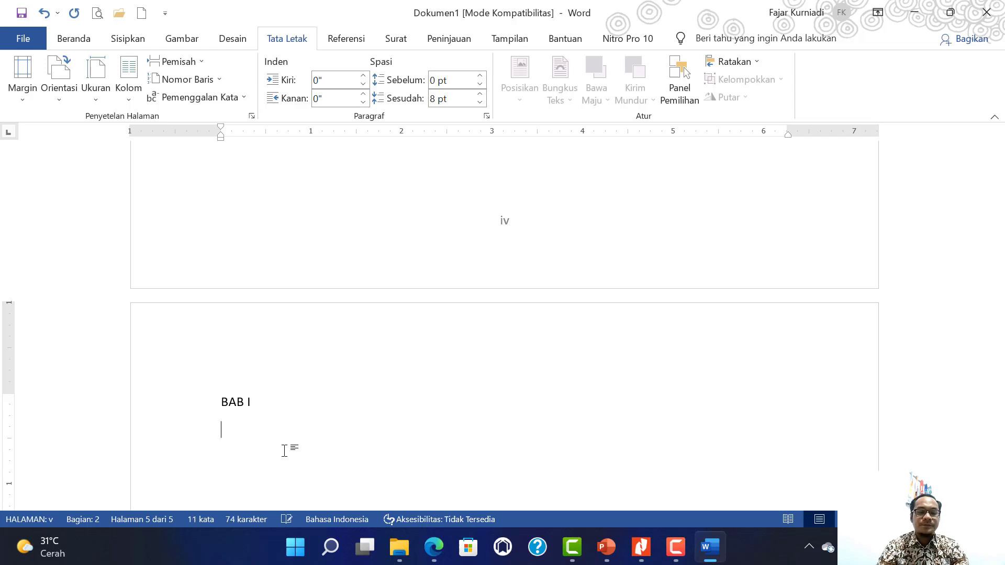
pyautogui.scroll(-14, 284, 450)
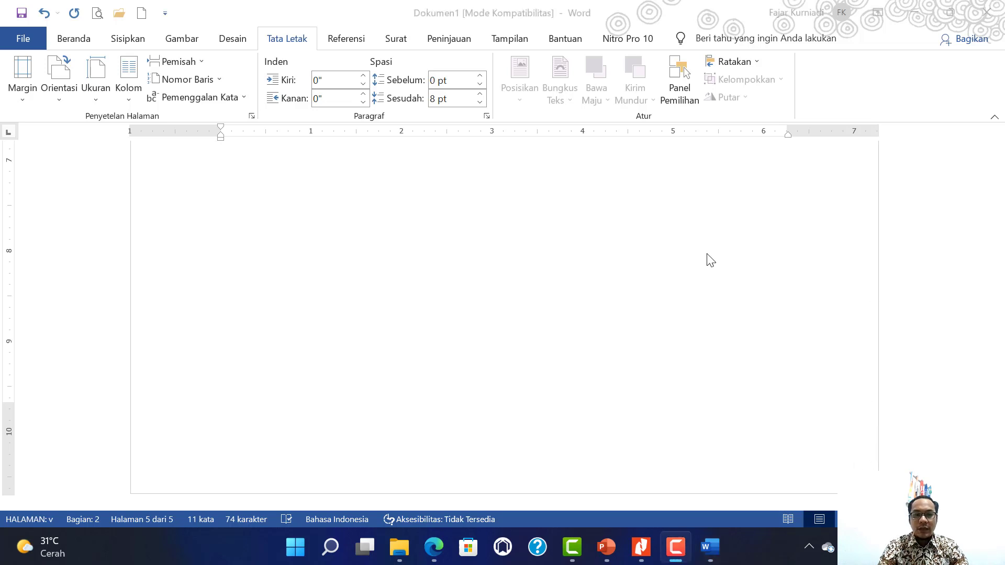
pyautogui.scroll(4, 255, 309)
pyautogui.scroll(10, 255, 309)
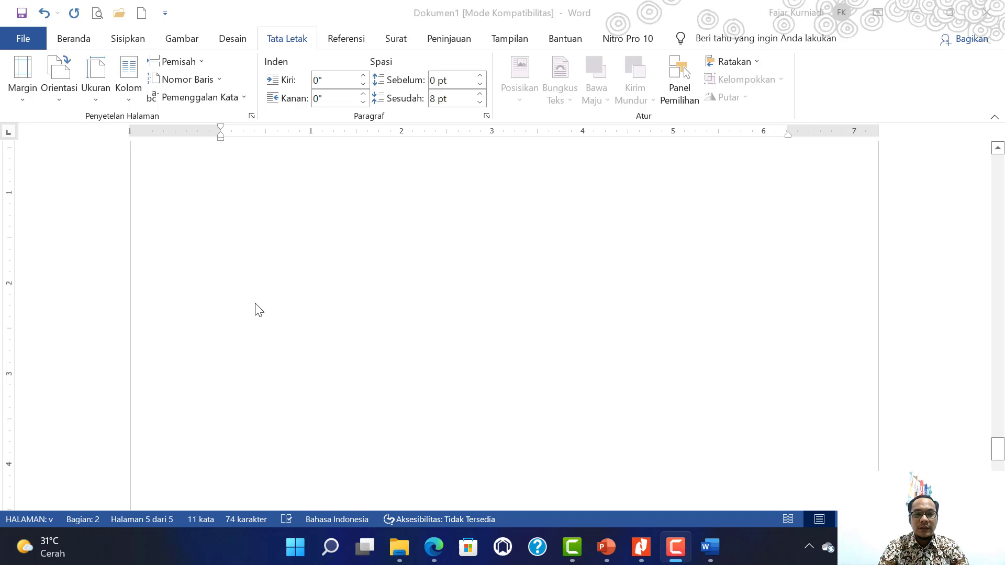
pyautogui.click(232, 219)
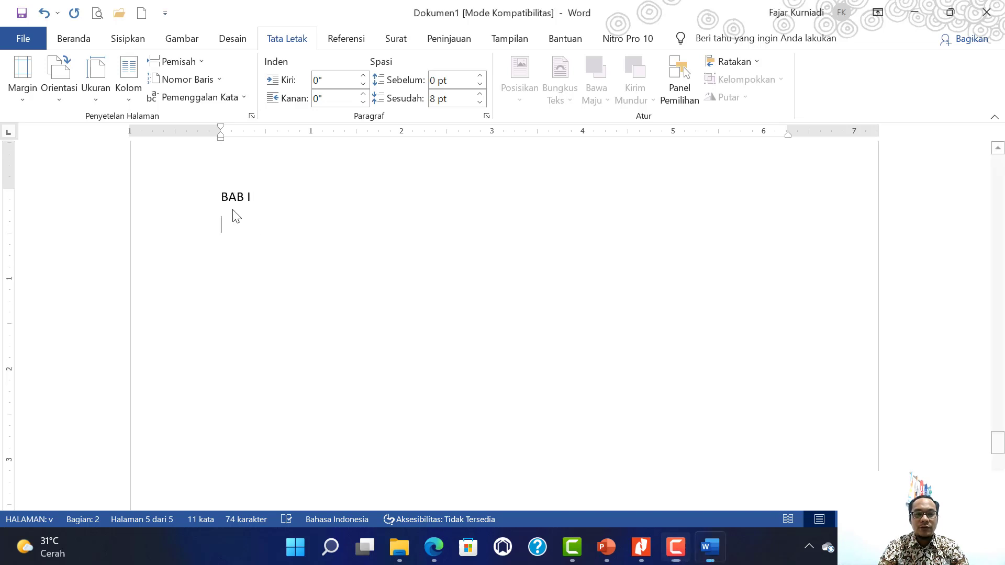
pyautogui.click(234, 203)
pyautogui.hotkey('ctrl', 'e')
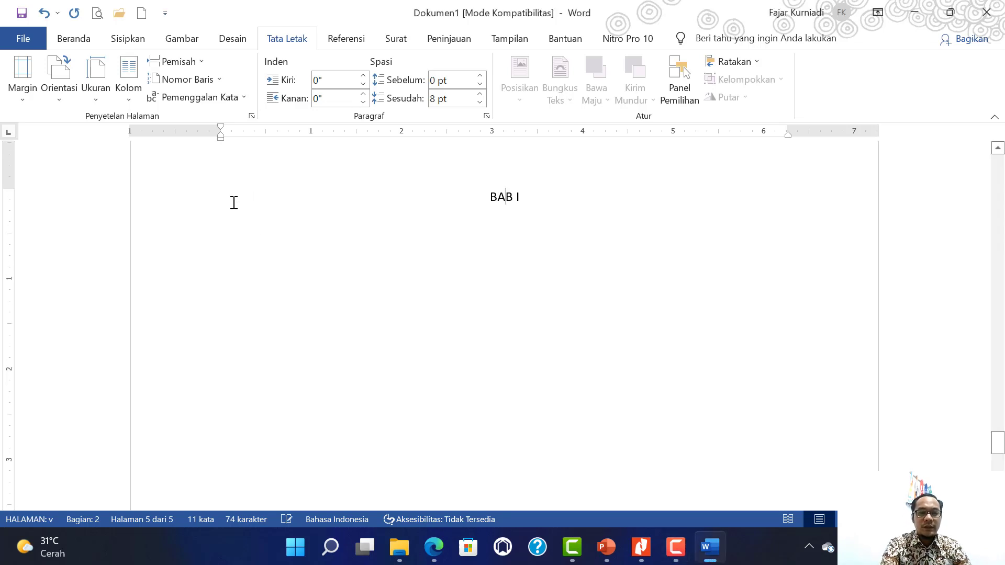
# Insert a centred page number at the bottom of the BAB I page
pyautogui.scroll(-15, 464, 340)
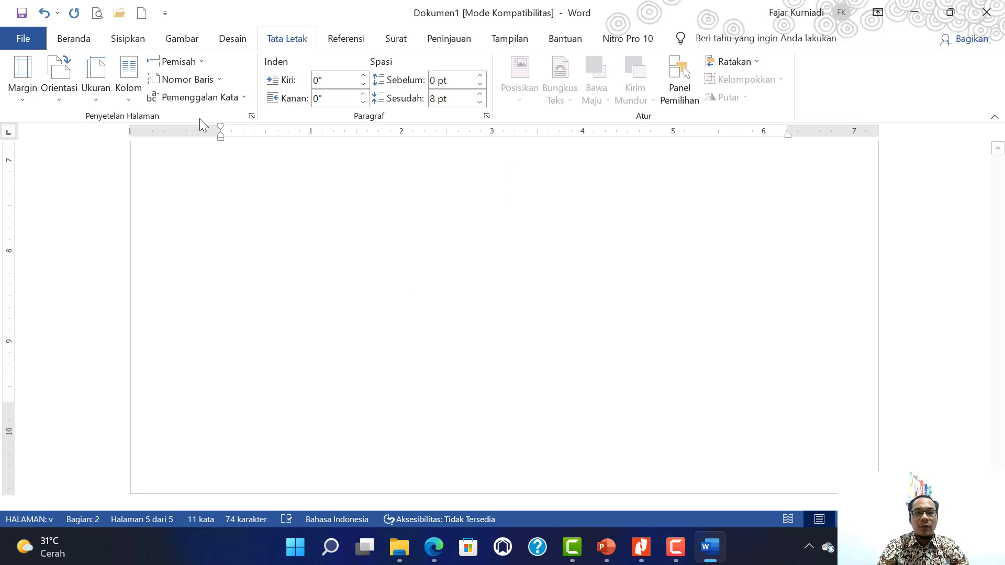
pyautogui.click(128, 39)
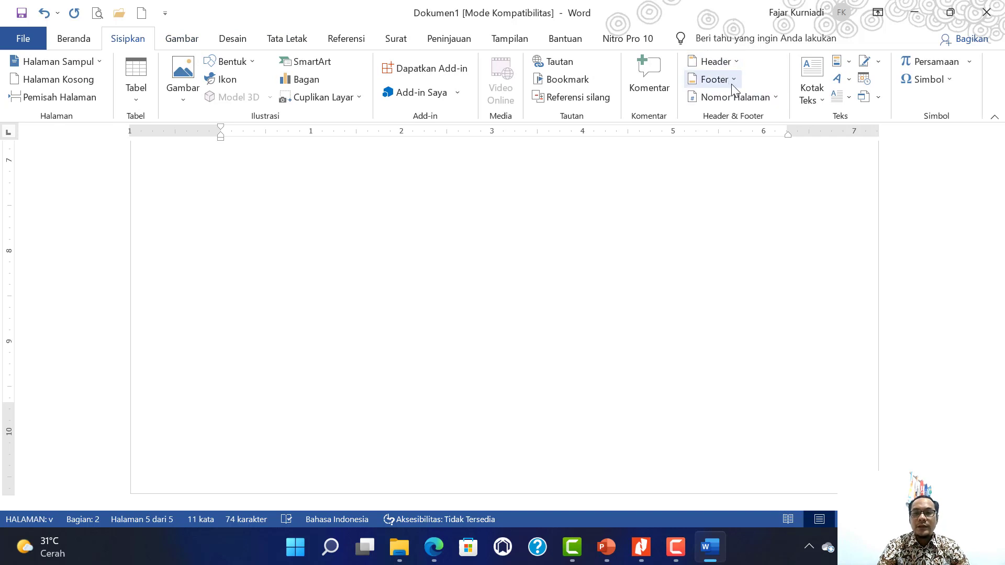
pyautogui.click(755, 100)
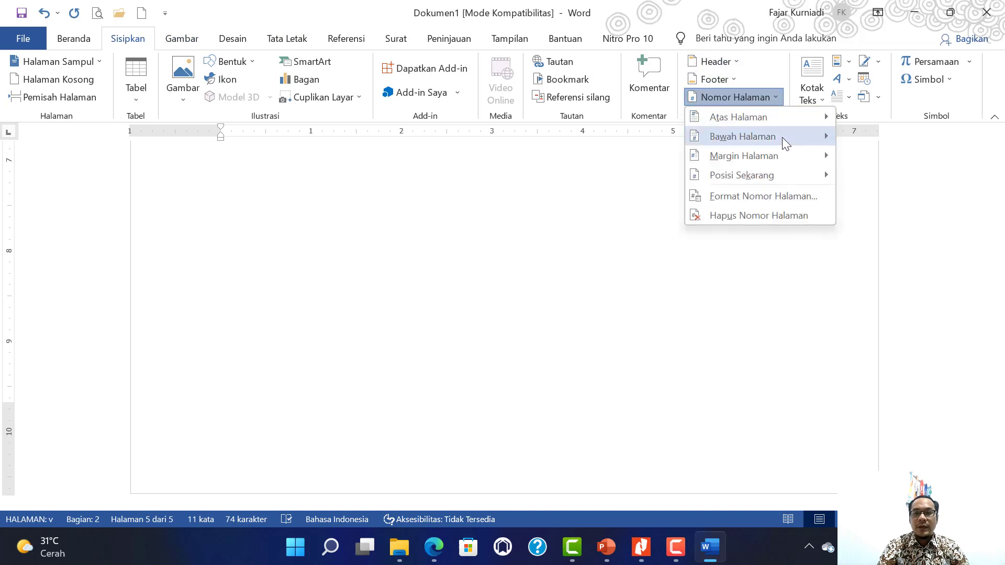
pyautogui.moveTo(781, 137)
pyautogui.click(551, 272)
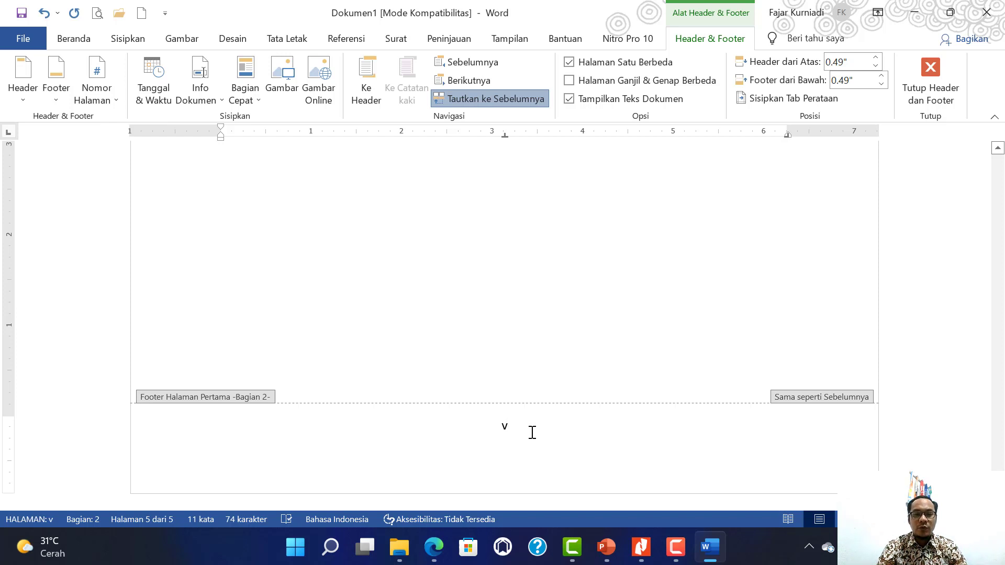
# Unlink the first-page footer of the BAB I section from the previous section's footer
pyautogui.scroll(15, 532, 432)
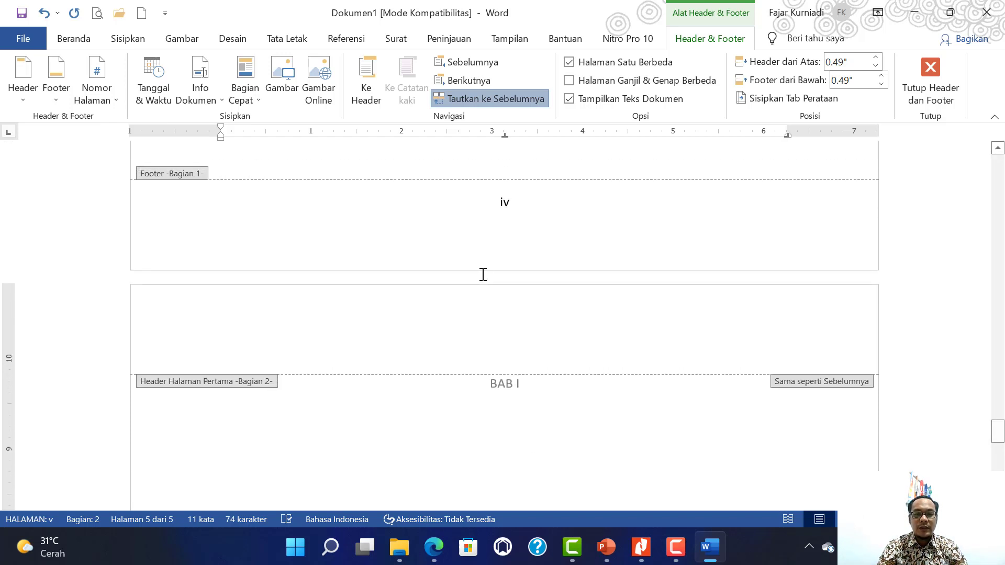
pyautogui.click(531, 194)
pyautogui.scroll(10, 531, 194)
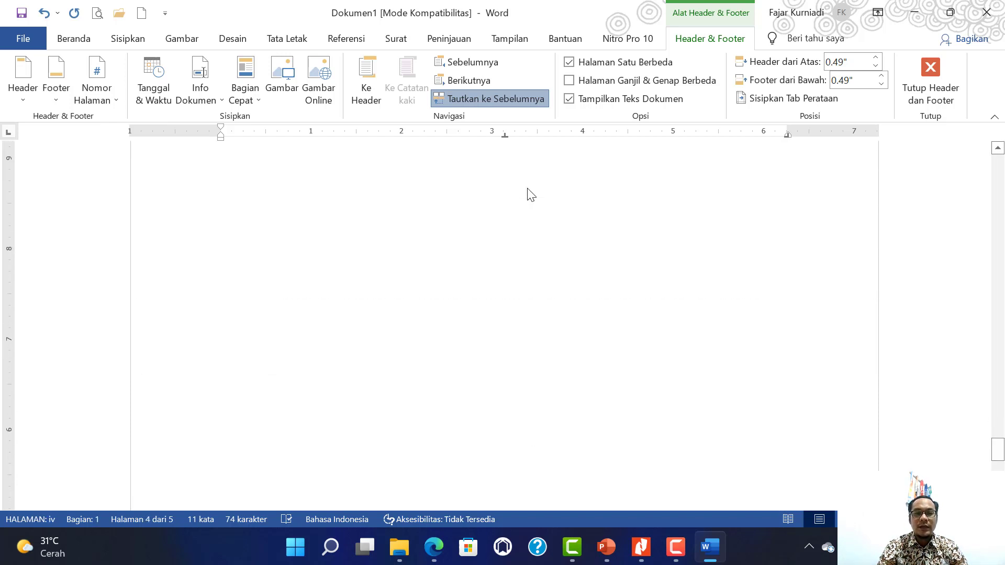
pyautogui.scroll(-4, 532, 195)
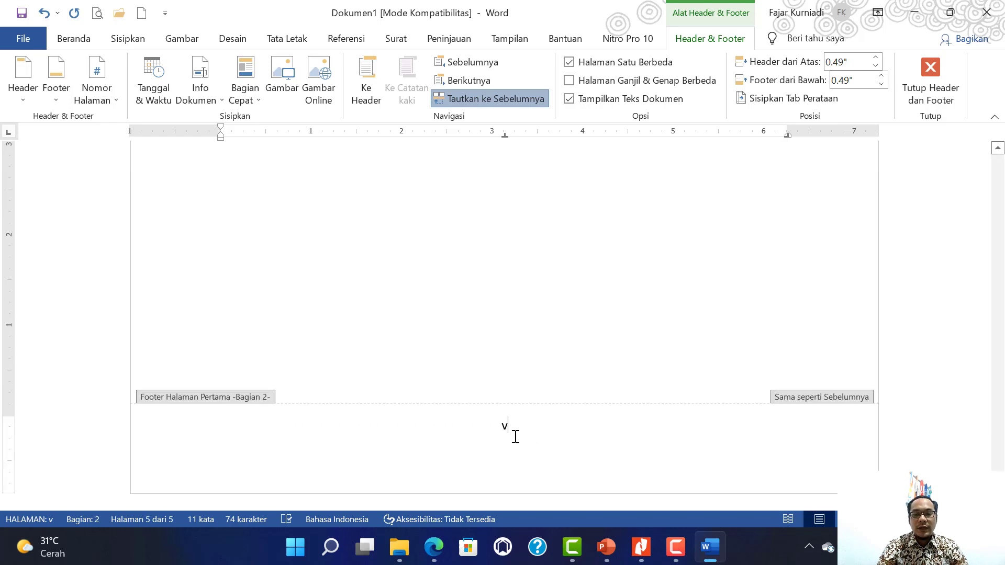
pyautogui.moveTo(519, 432); pyautogui.dragTo(492, 429)
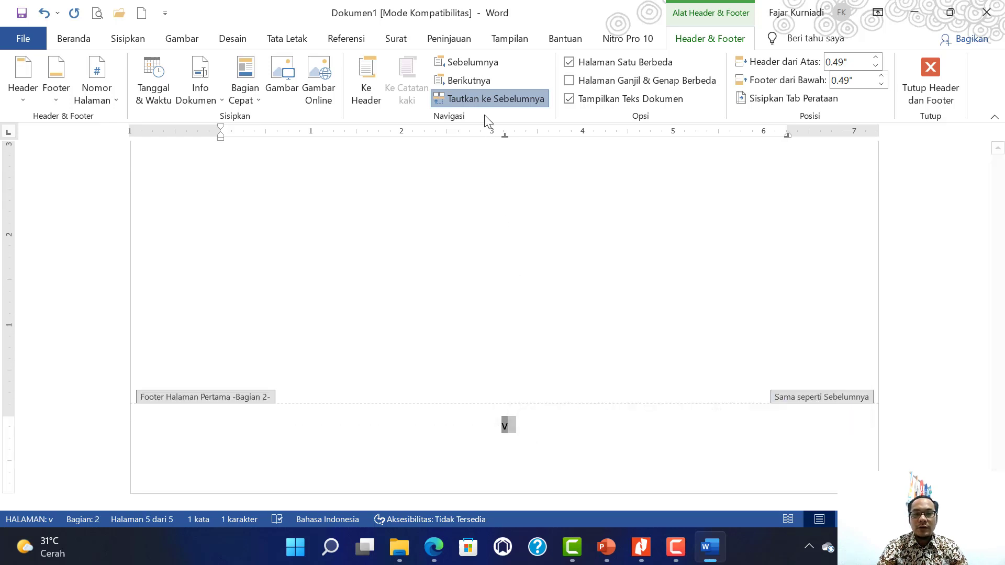
pyautogui.click(532, 99)
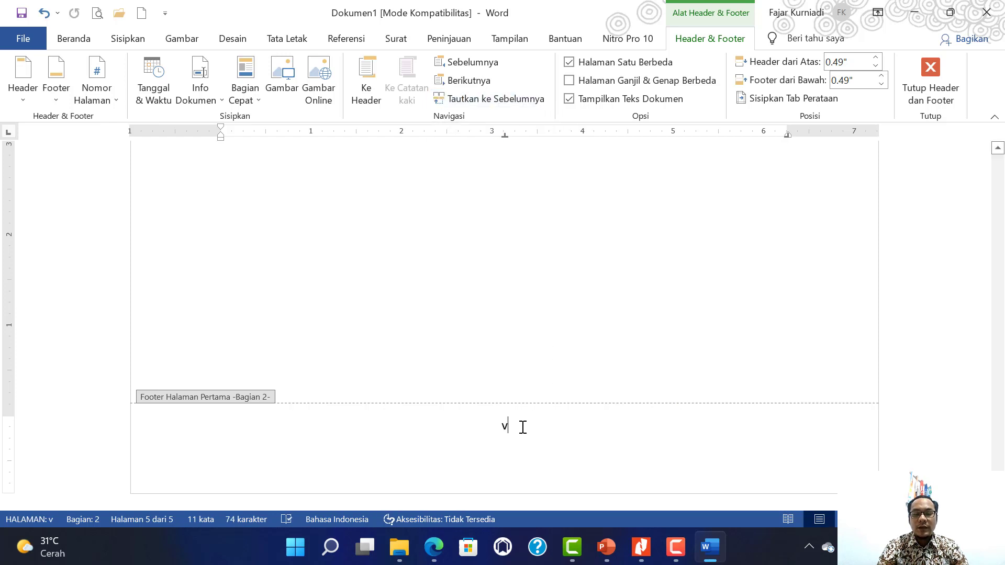
# Format the page number on the BAB I page as 1, 2, 3, … and start its numbering at 1
pyautogui.scroll(15, 522, 427)
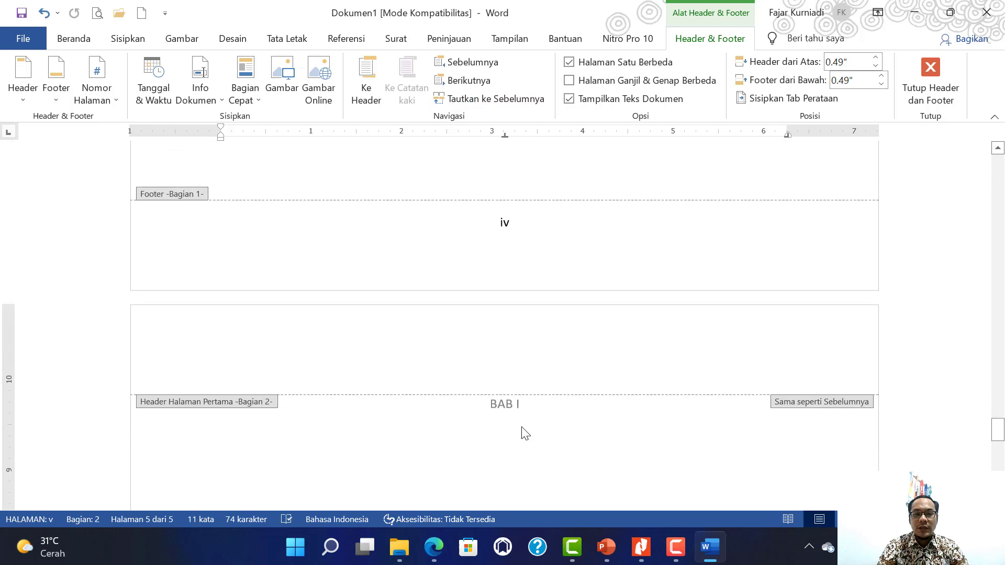
pyautogui.scroll(-10, 525, 433)
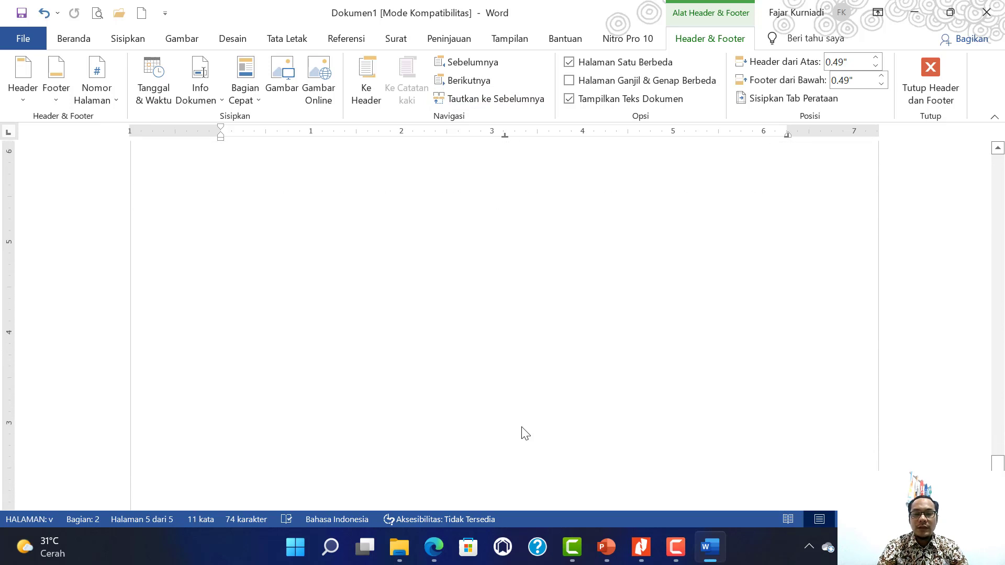
pyautogui.scroll(-4, 525, 433)
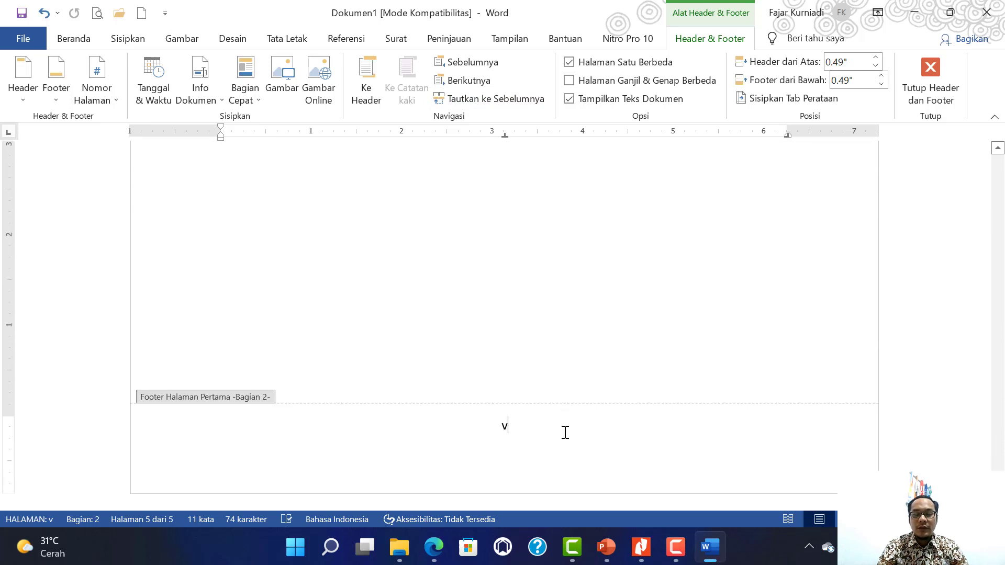
pyautogui.moveTo(565, 433); pyautogui.dragTo(486, 428)
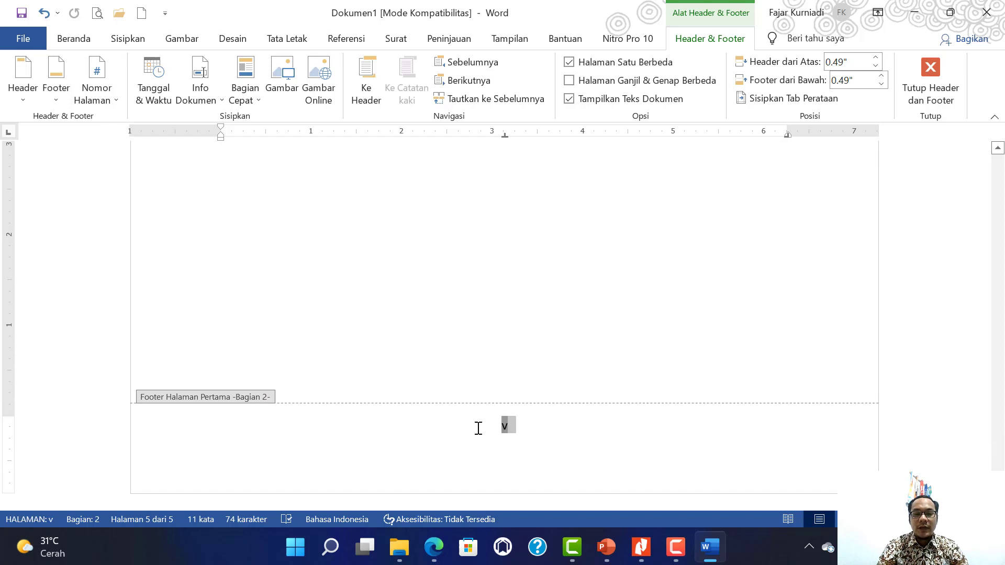
pyautogui.click(108, 97)
pyautogui.click(137, 197)
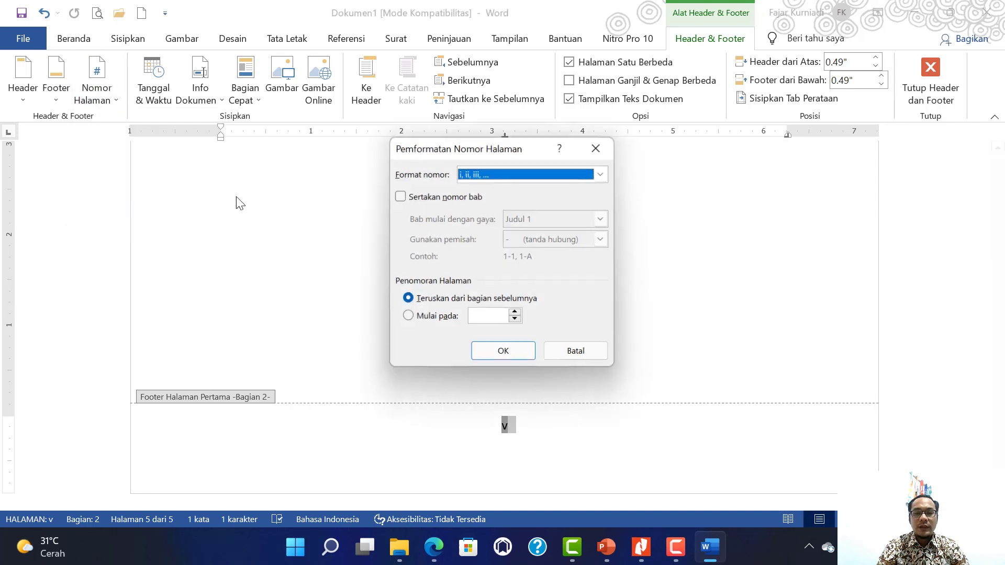
pyautogui.click(475, 175)
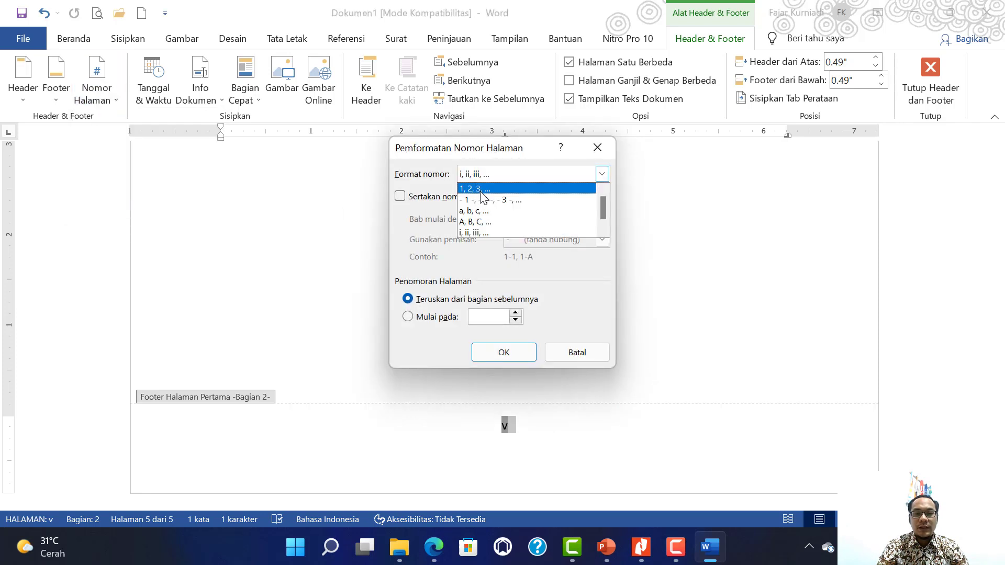
pyautogui.click(480, 188)
pyautogui.moveTo(482, 153); pyautogui.dragTo(343, 109)
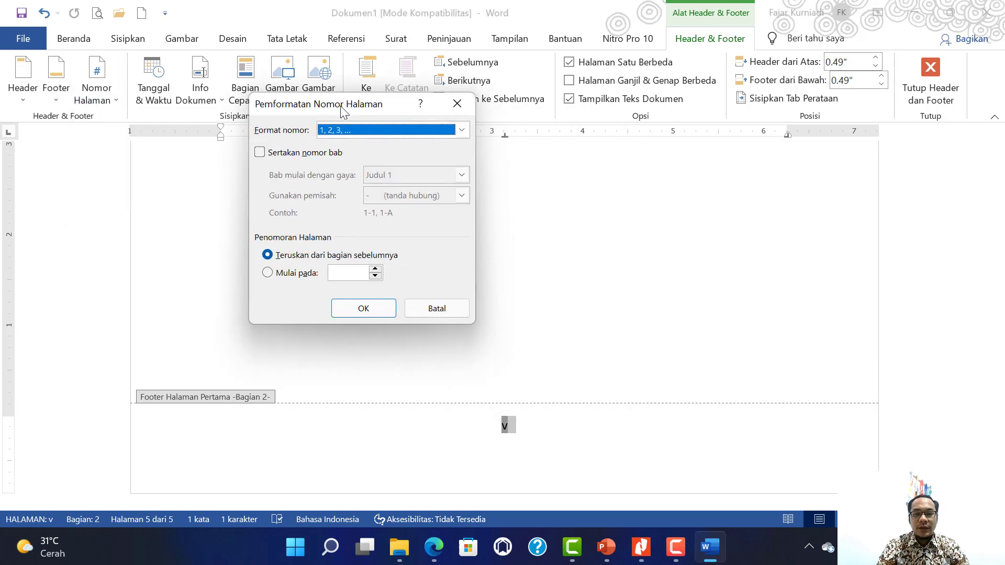
pyautogui.click(374, 269)
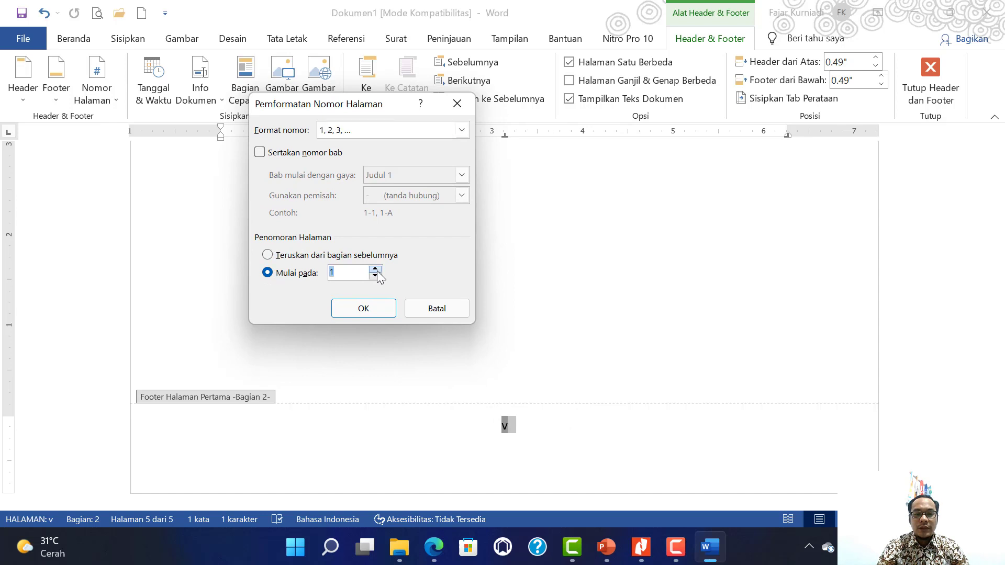
pyautogui.click(385, 310)
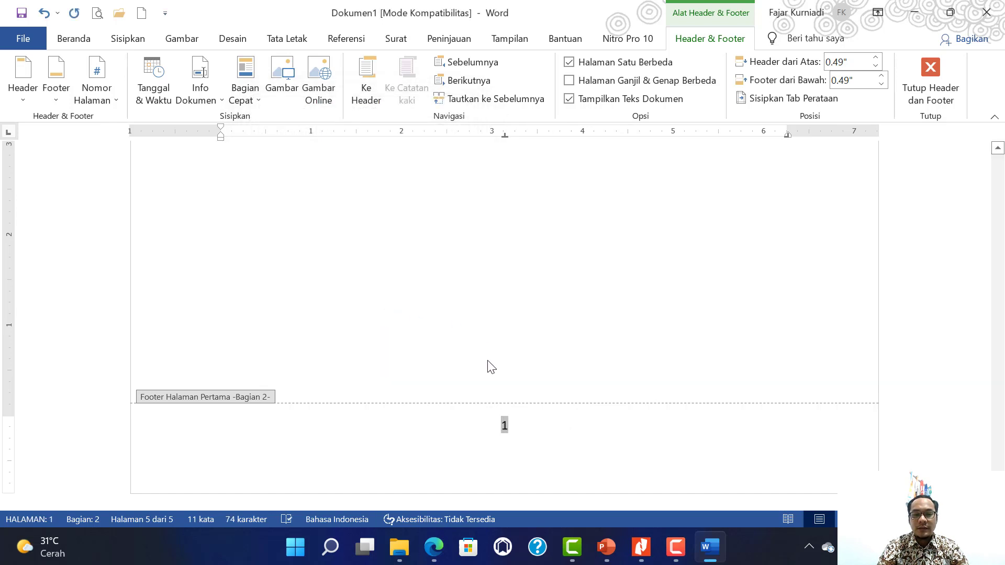
# Close footer editing and check the page numbers on the pages before and after the section break
pyautogui.scroll(5, 489, 365)
pyautogui.scroll(-10, 489, 366)
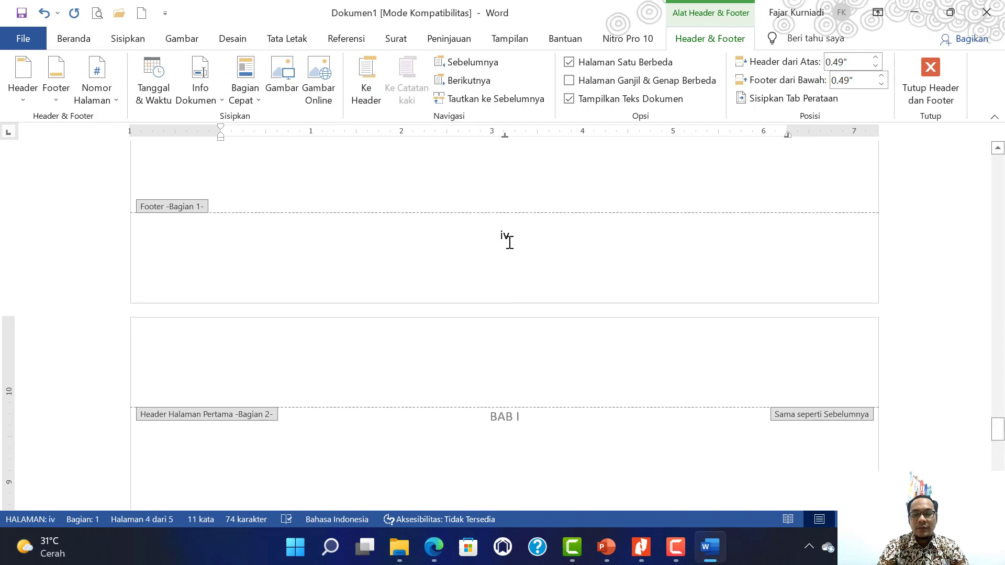
pyautogui.scroll(-15, 494, 394)
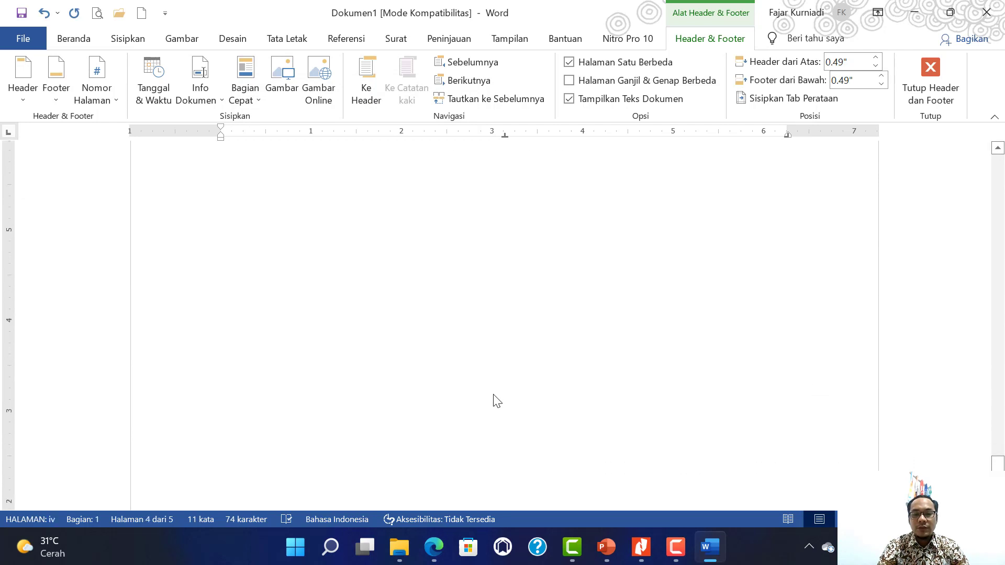
pyautogui.scroll(-1, 492, 424)
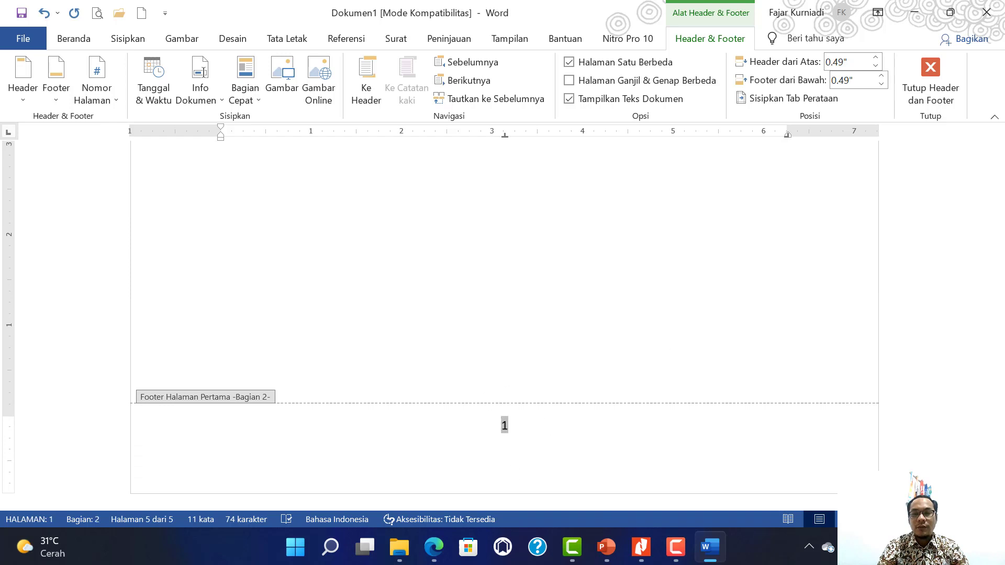
pyautogui.click(941, 84)
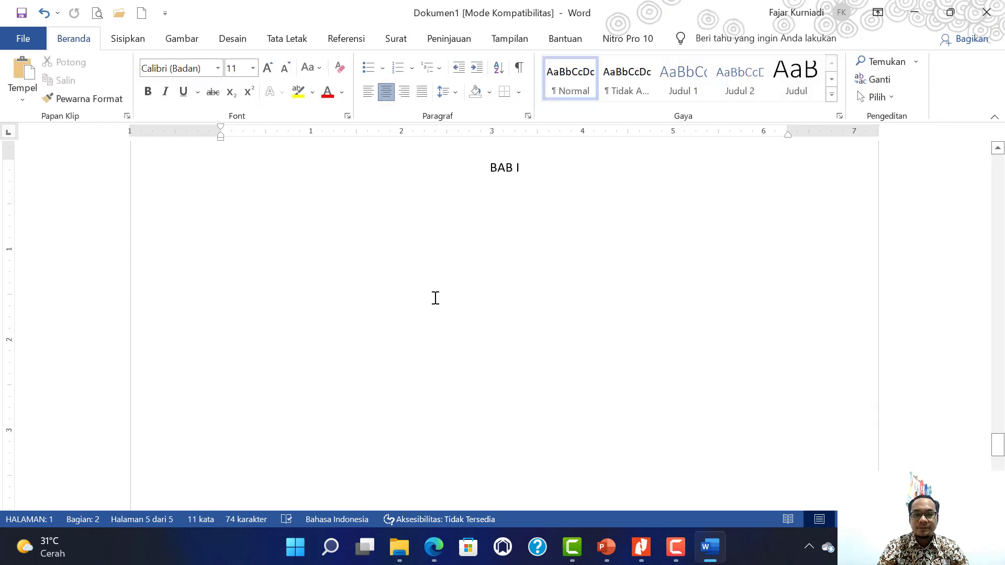
pyautogui.click(563, 218)
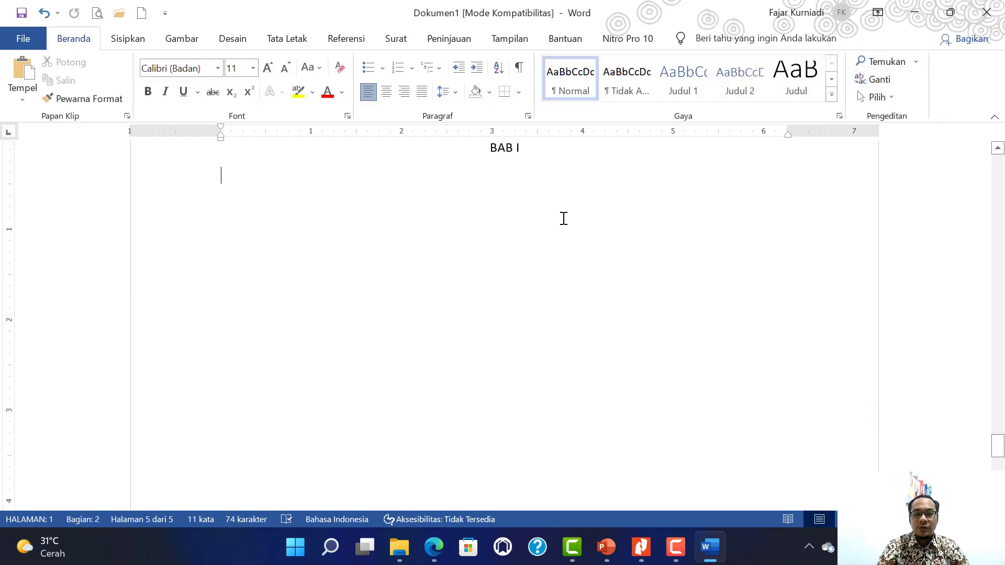
pyautogui.scroll(5, 563, 217)
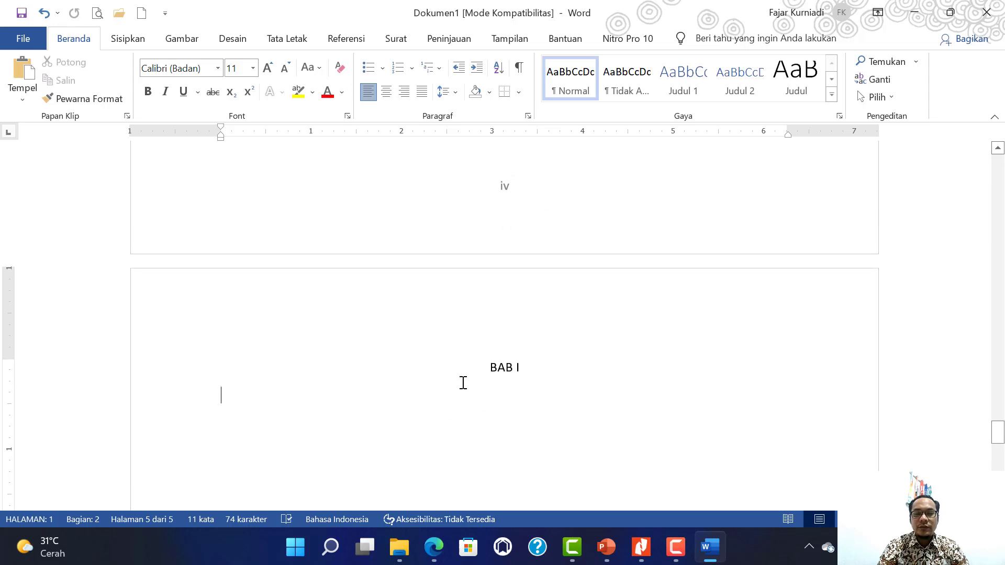
pyautogui.scroll(-10, 462, 382)
pyautogui.scroll(-3, 462, 382)
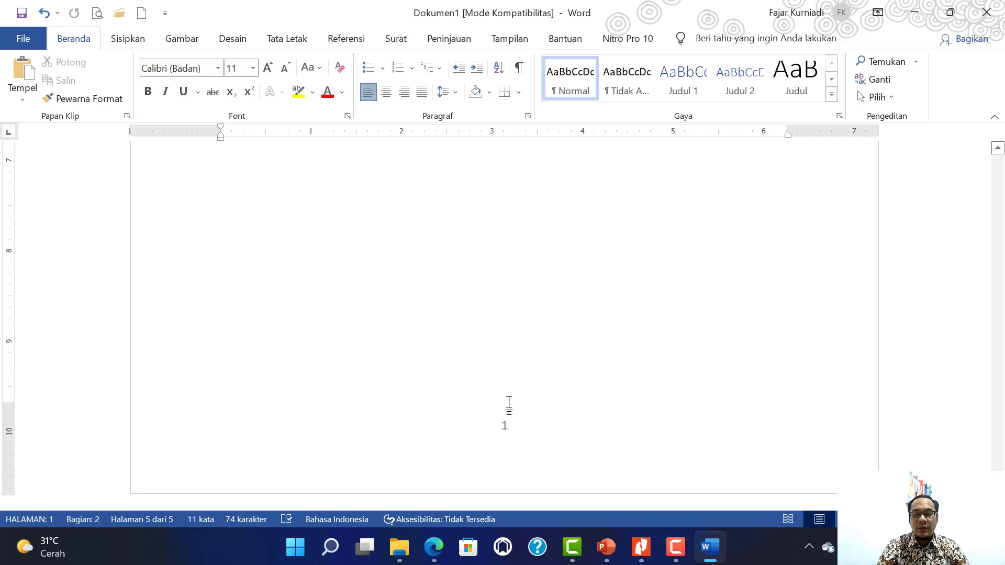
pyautogui.scroll(3, 294, 234)
pyautogui.scroll(4, 294, 234)
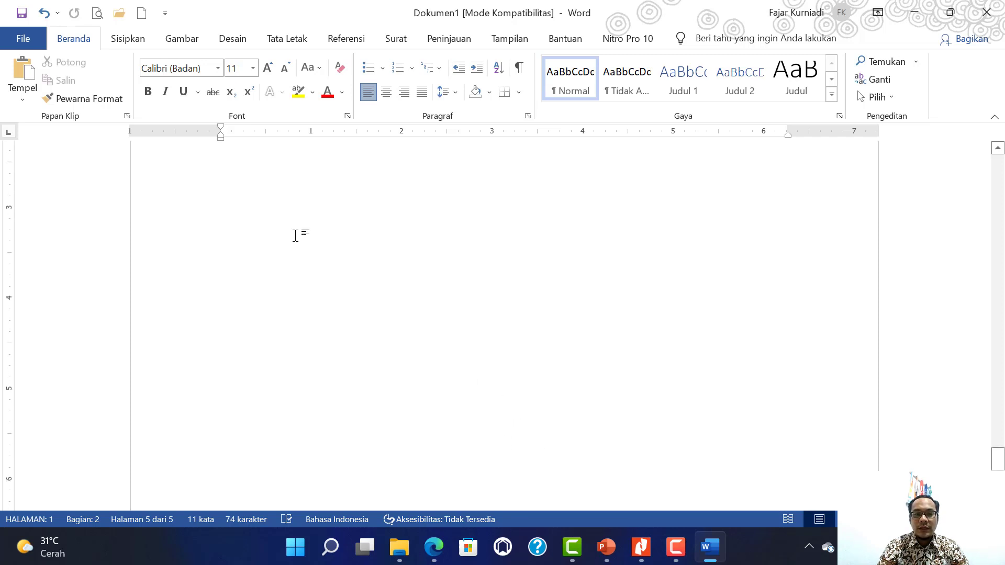
# Fill the BAB I page with blank lines, check the following page's number, and remove the line that spills over
pyautogui.press('Return')
pyautogui.press('Return')
pyautogui.press('Return')
pyautogui.press('Return')
pyautogui.press('Return')
pyautogui.press('Return')
pyautogui.press('Return')
pyautogui.press('Return')
pyautogui.press('Return')
pyautogui.press('Return')
pyautogui.press('Return')
pyautogui.press('Return')
pyautogui.press('Return')
pyautogui.press('Return')
pyautogui.press('Return')
pyautogui.press('Return')
pyautogui.press('Return')
pyautogui.press('Return')
pyautogui.press('Return')
pyautogui.press('Return')
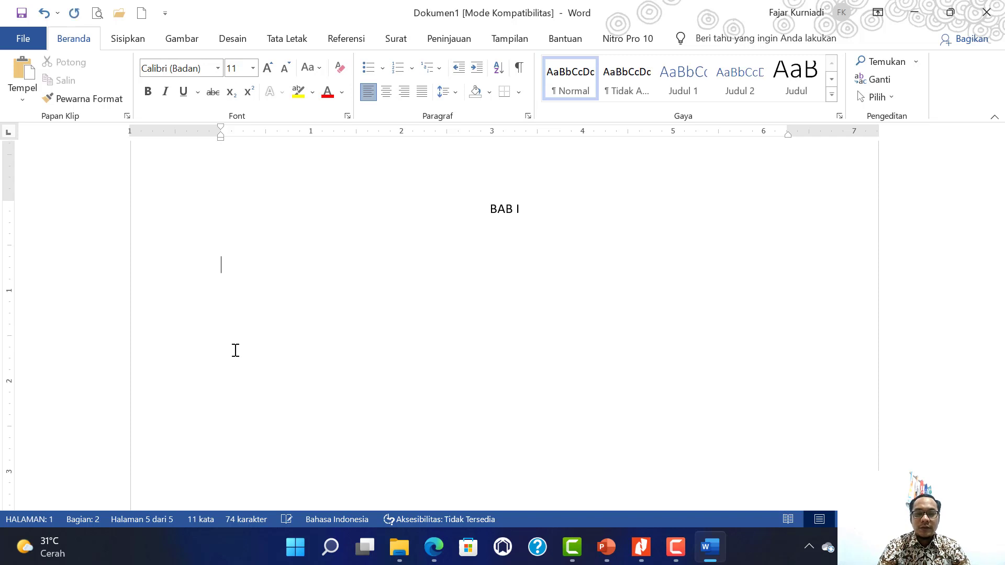
pyautogui.press('Return')
pyautogui.press('Return')
pyautogui.press('Return')
pyautogui.press('Return')
pyautogui.press('Return')
pyautogui.press('Return')
pyautogui.press('Return')
pyautogui.press('Return')
pyautogui.press('Return')
pyautogui.press('Return')
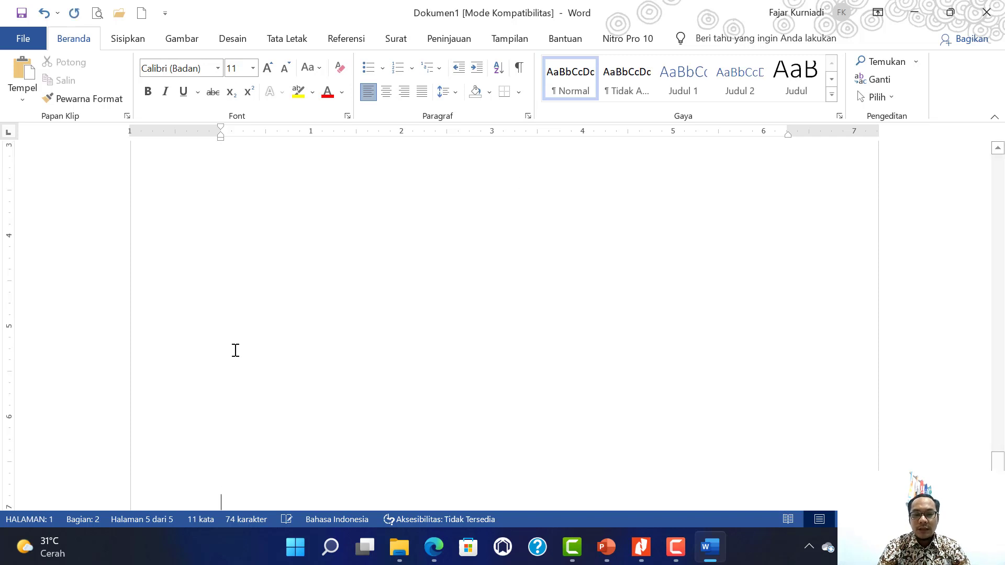
pyautogui.press('Return')
pyautogui.press('Return')
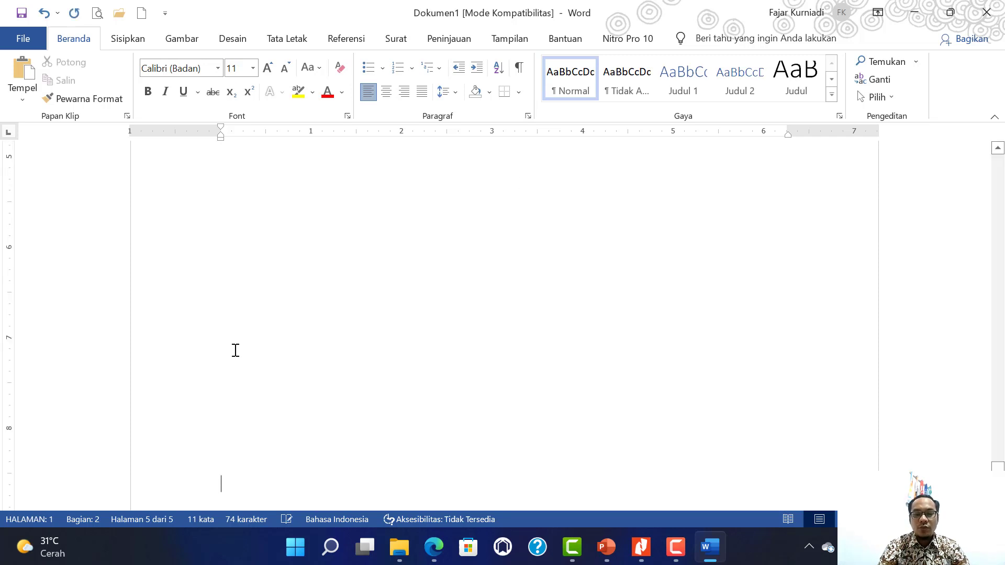
pyautogui.press('Return')
pyautogui.press('Return')
pyautogui.press('Return')
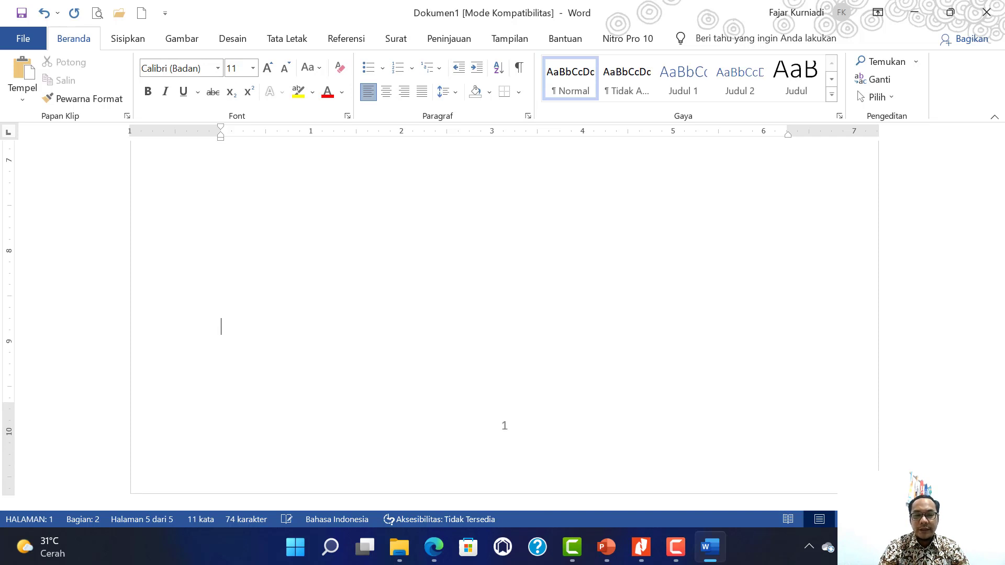
pyautogui.press('Return')
pyautogui.scroll(-3, 505, 314)
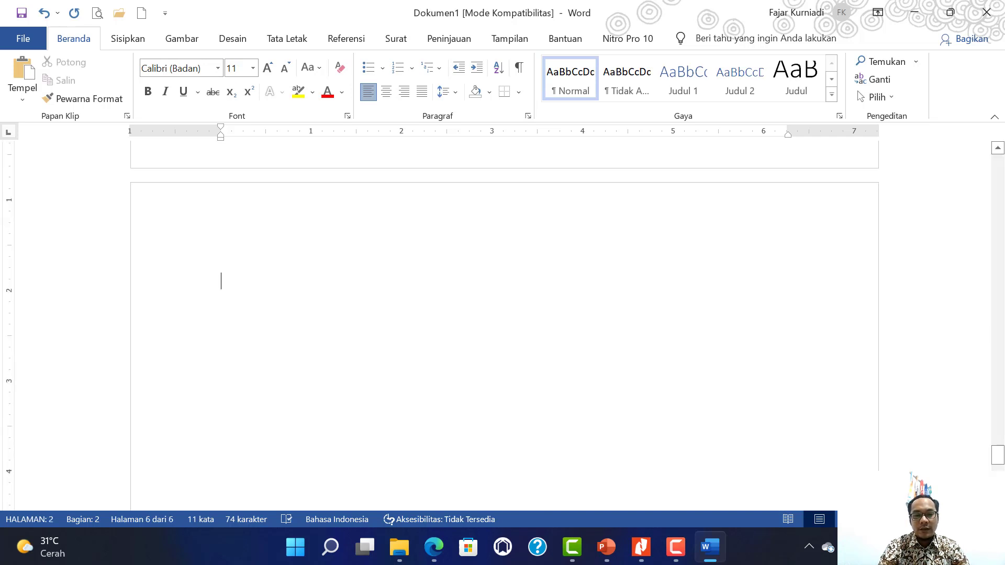
pyautogui.scroll(-5, 505, 314)
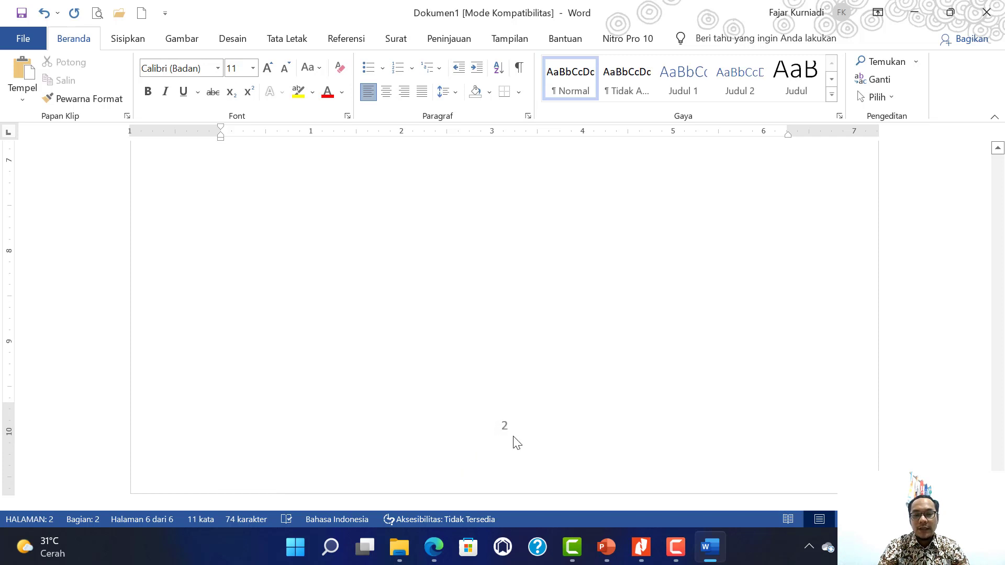
pyautogui.scroll(1, 519, 441)
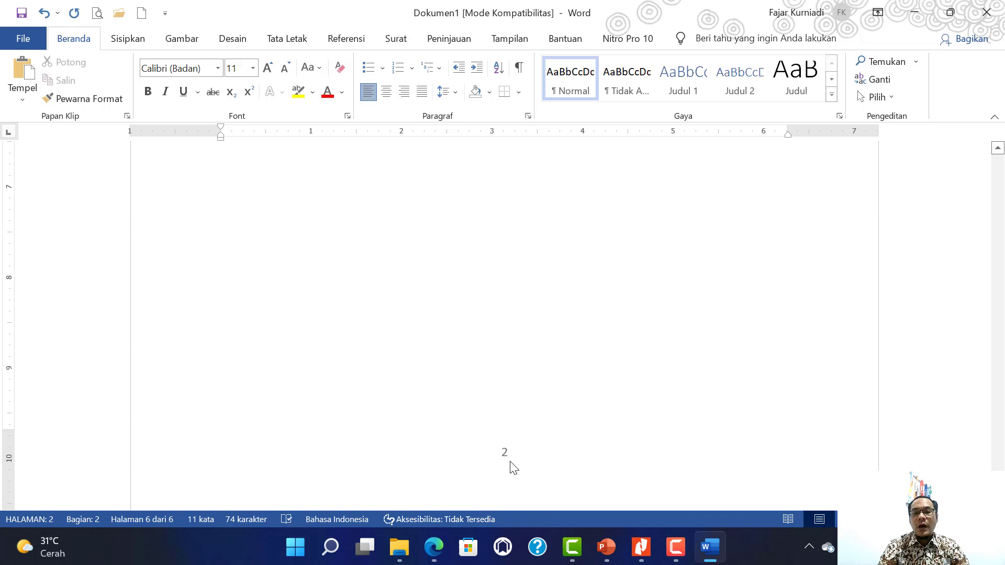
pyautogui.press('BackSpace')
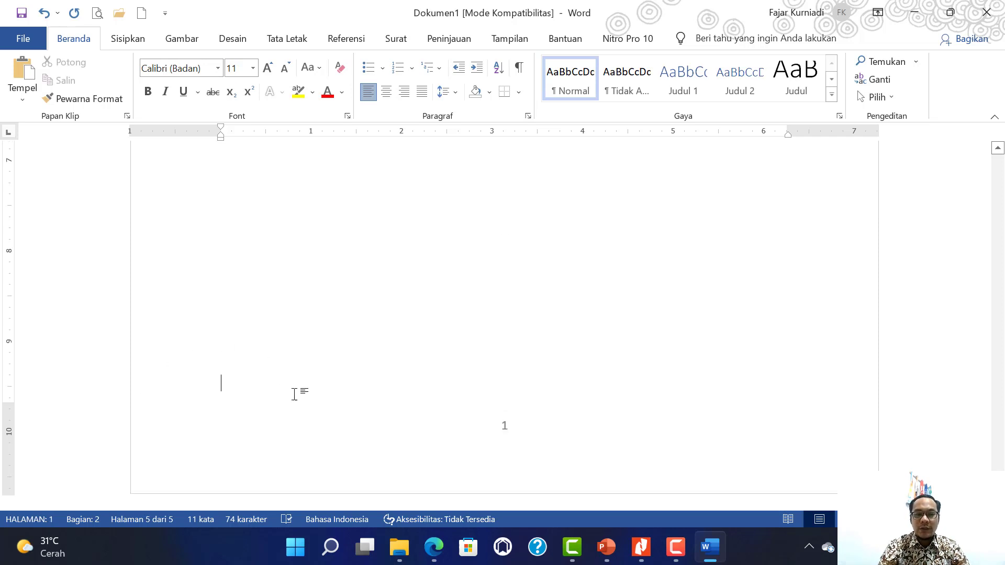
# Insert a next-page section break (Halaman Berikutnya) at the end of the BAB I page
pyautogui.click(293, 40)
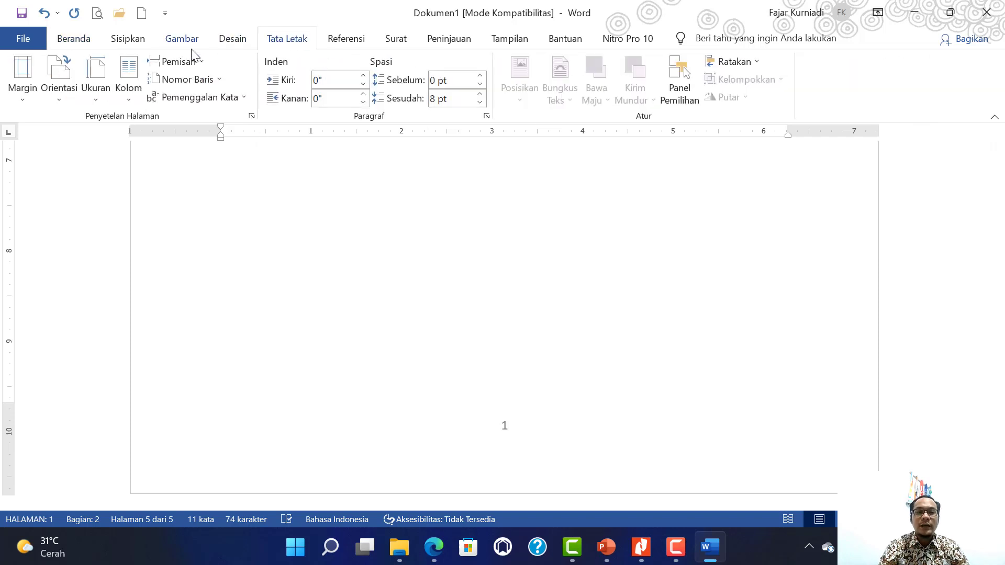
pyautogui.click(181, 62)
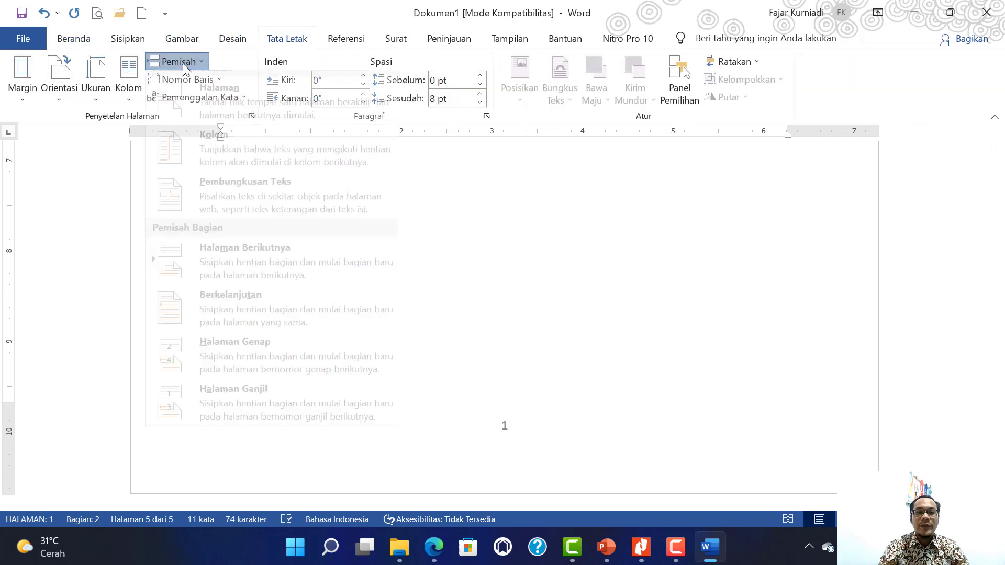
pyautogui.click(234, 277)
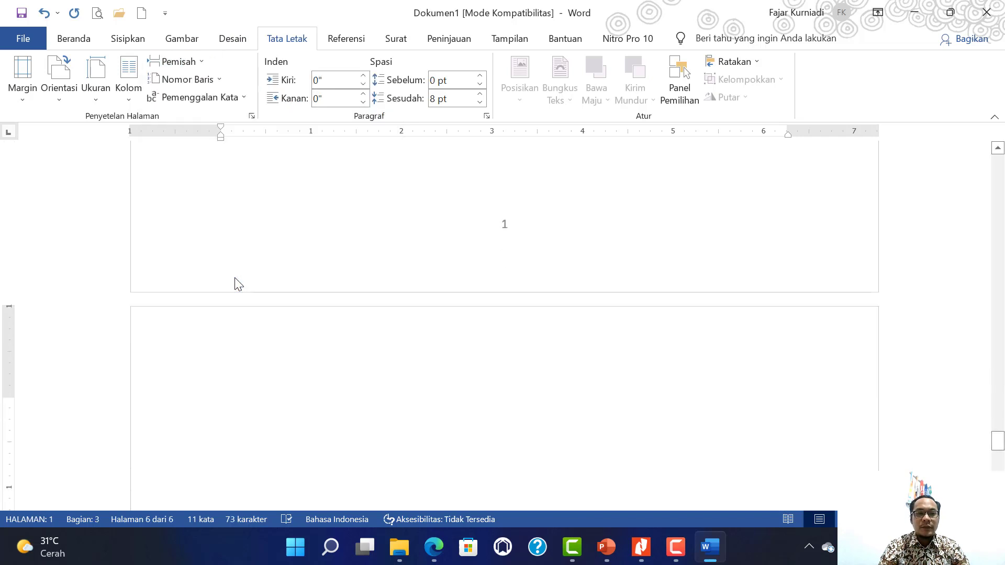
# Unlink the section 3 first-page footer from the previous section and delete its page number
pyautogui.scroll(-14, 345, 391)
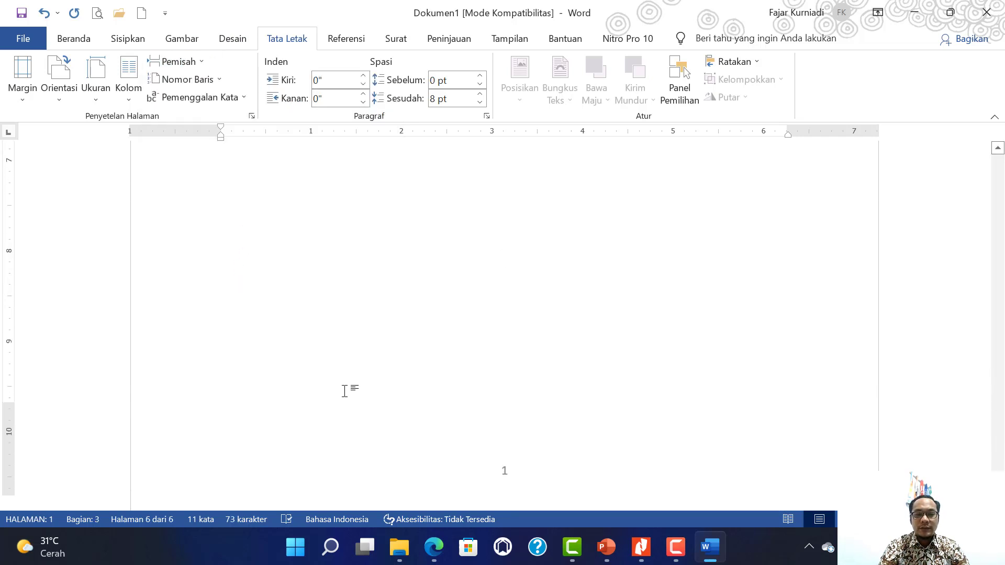
pyautogui.doubleClick(510, 427)
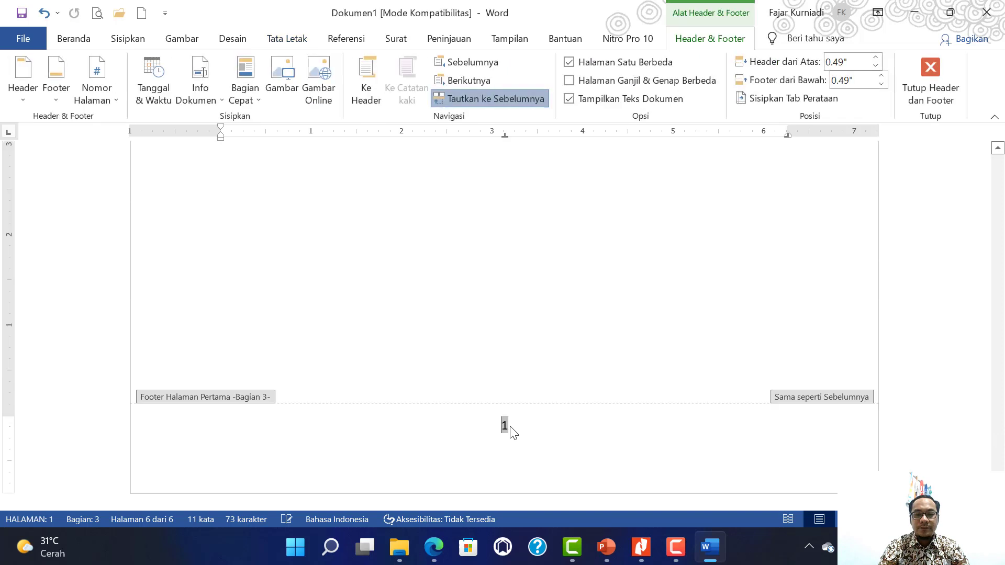
pyautogui.click(537, 98)
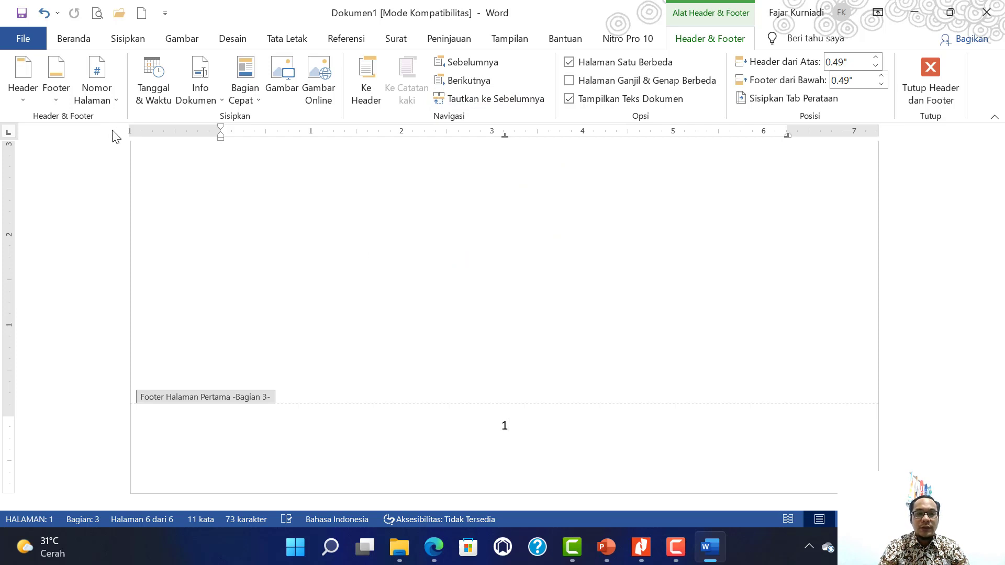
pyautogui.press('BackSpace')
pyautogui.press('BackSpace')
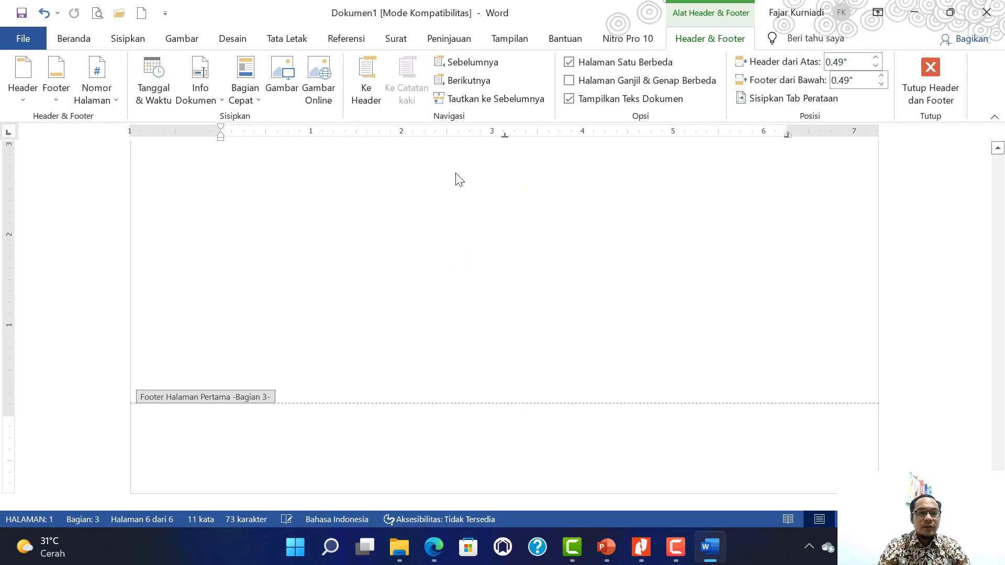
# Insert a right-aligned page number at the top of the section 3 page and unlink its header from the previous section
pyautogui.click(94, 97)
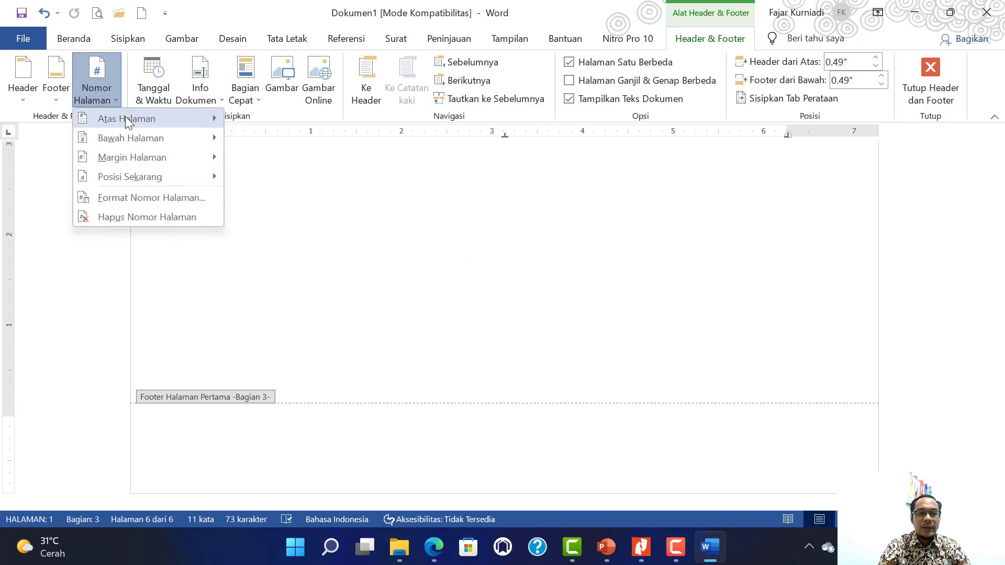
pyautogui.moveTo(125, 116)
pyautogui.click(475, 349)
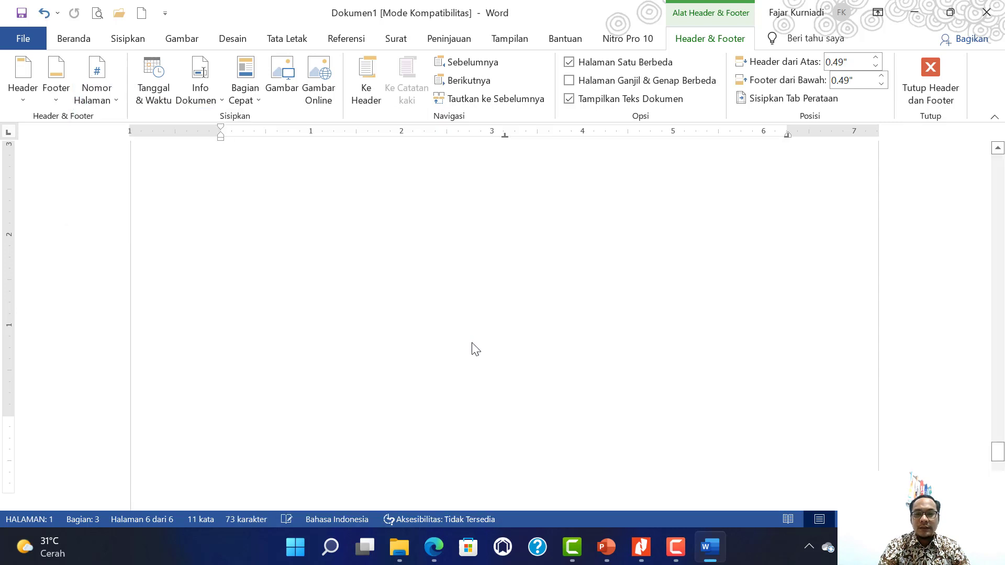
pyautogui.click(468, 99)
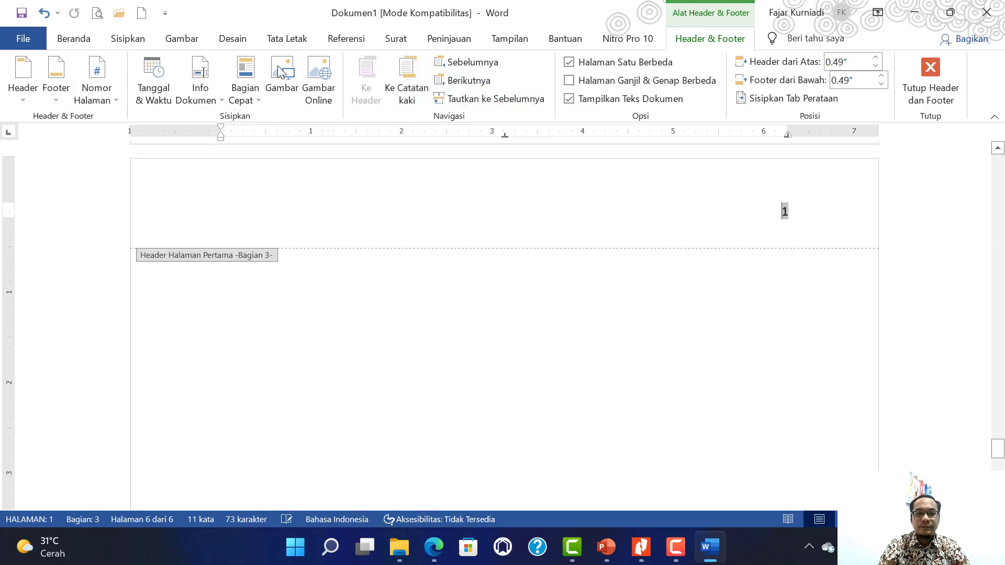
# Set the section 3 page numbering to start at 2
pyautogui.click(102, 94)
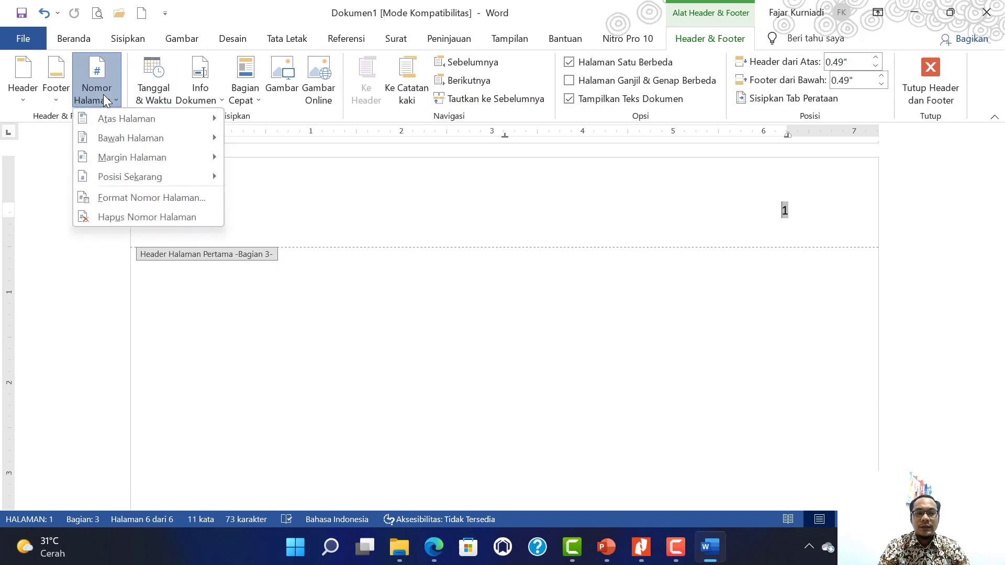
pyautogui.click(128, 201)
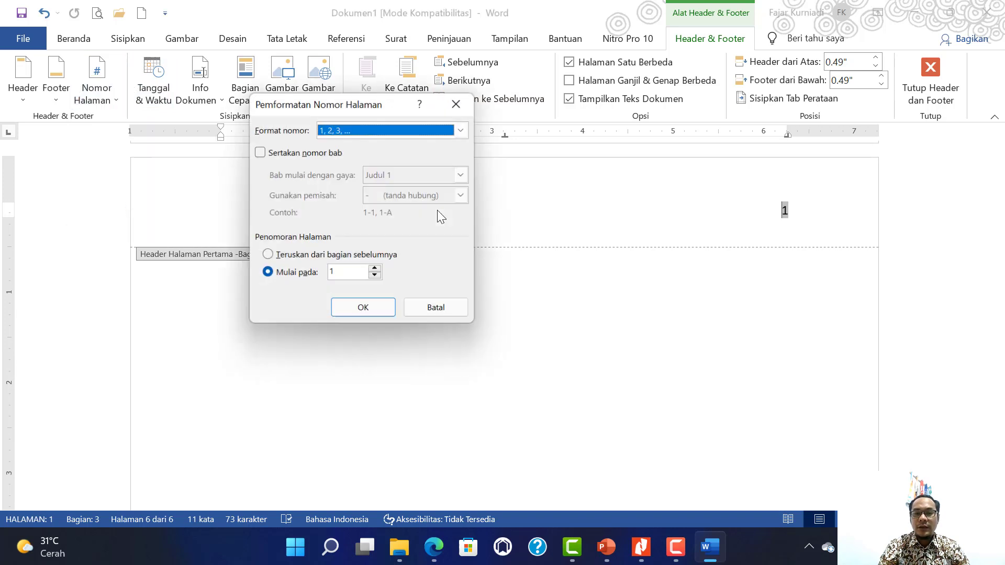
pyautogui.click(375, 268)
pyautogui.click(375, 309)
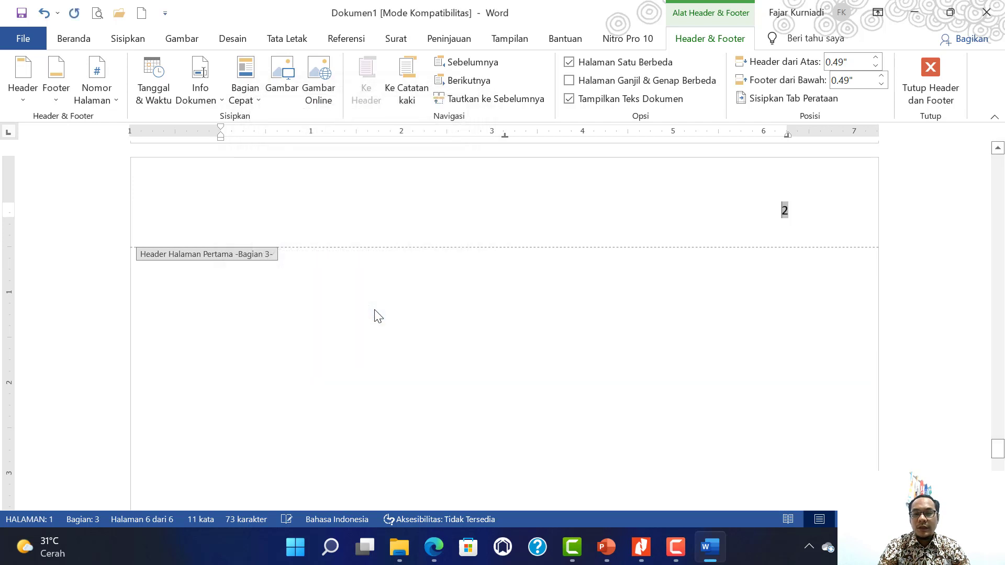
# Close header editing and compare the page numbers on the BAB I page and the page after it
pyautogui.click(952, 79)
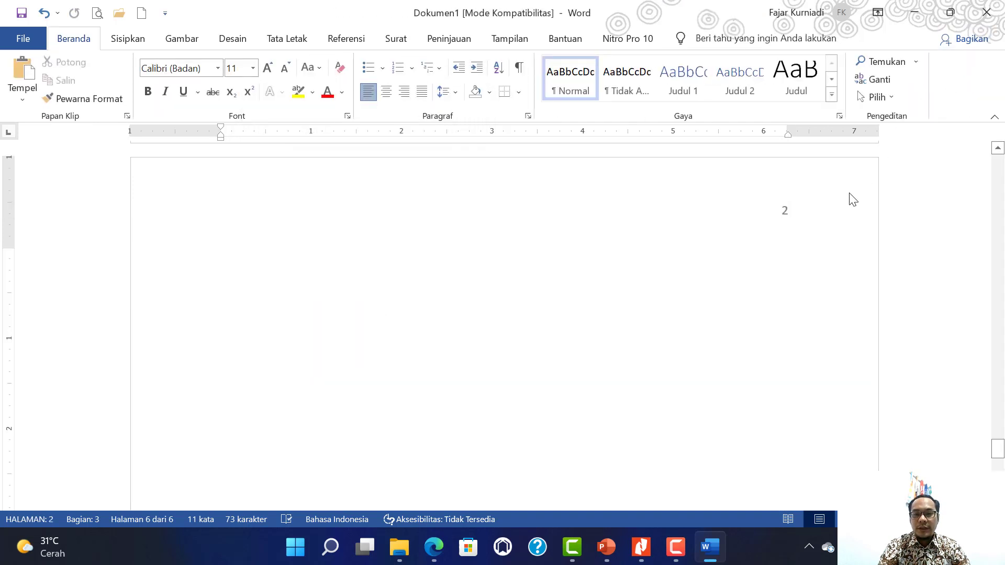
pyautogui.scroll(2, 849, 198)
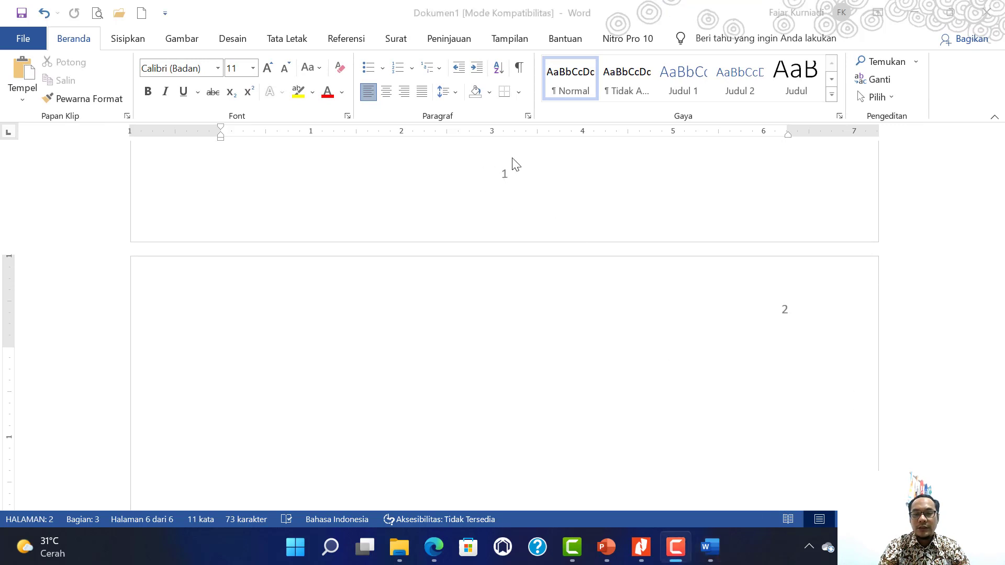
pyautogui.scroll(2, 501, 201)
pyautogui.scroll(6, 501, 201)
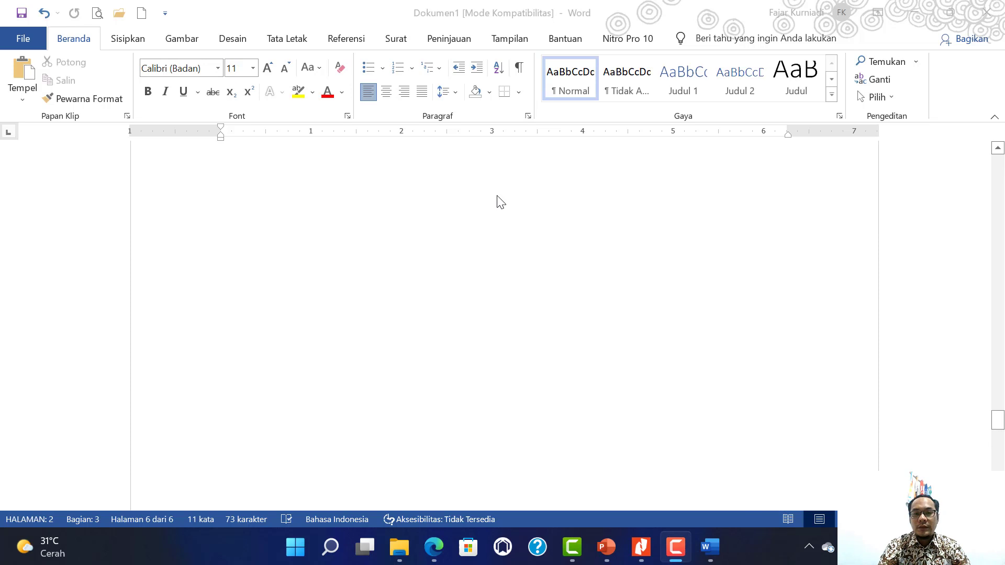
pyautogui.scroll(-4, 501, 202)
pyautogui.scroll(-5, 501, 202)
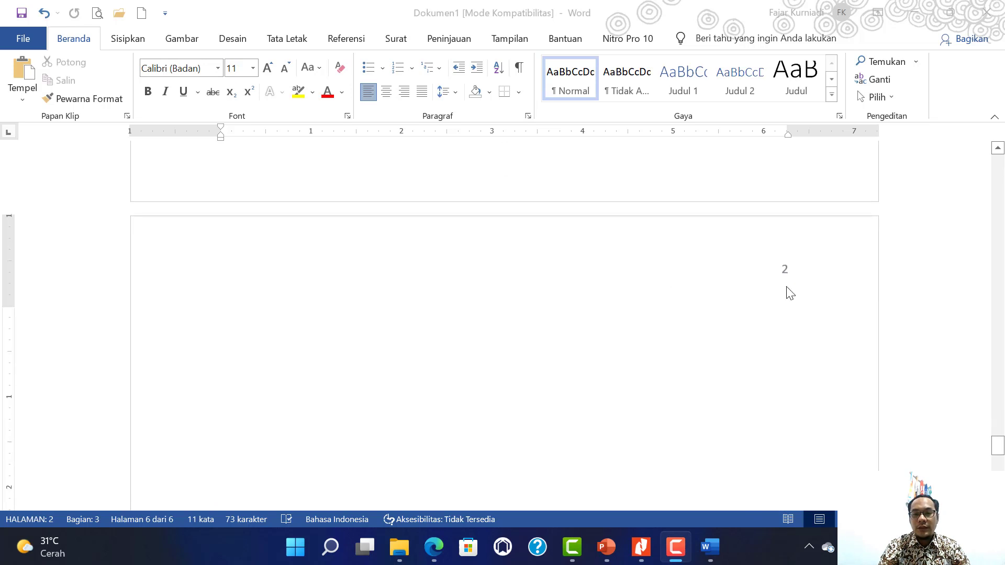
# Enter "Bab I tetapi hanya berupa teks sehingga nomor halaman harus berada di atas kanan" at the start of the page numbered 2
pyautogui.click(282, 341)
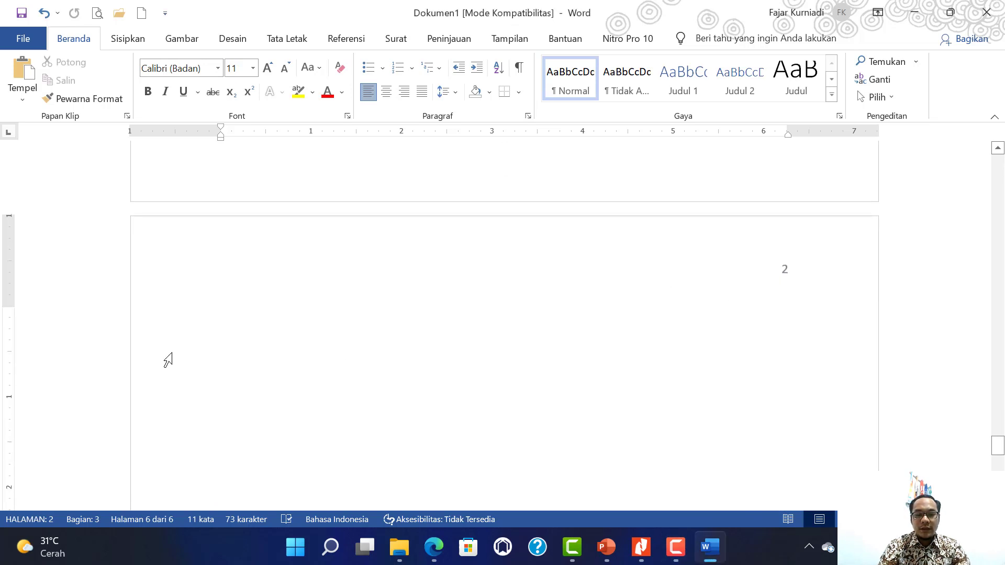
pyautogui.write('BAB ')
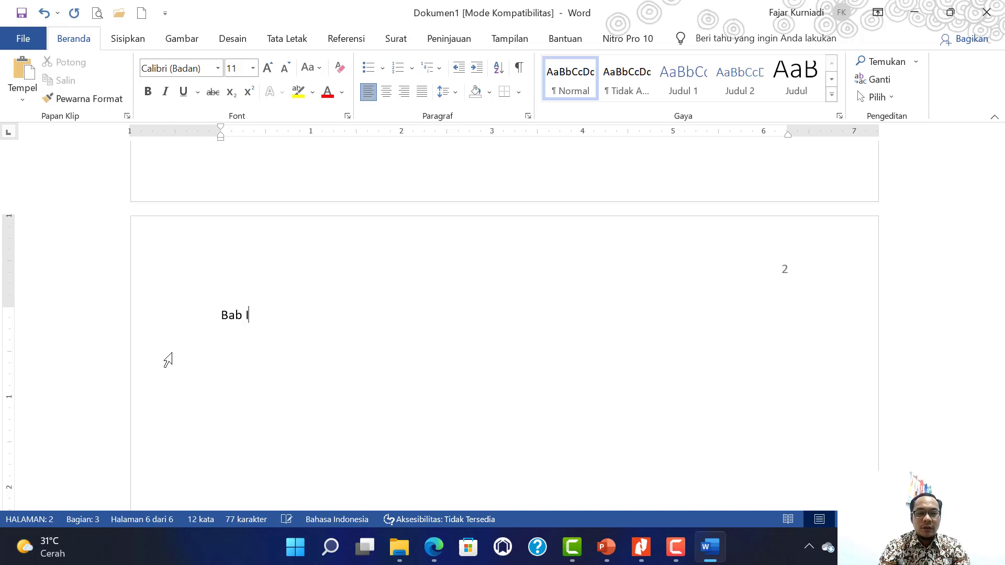
pyautogui.write('I tetapi ')
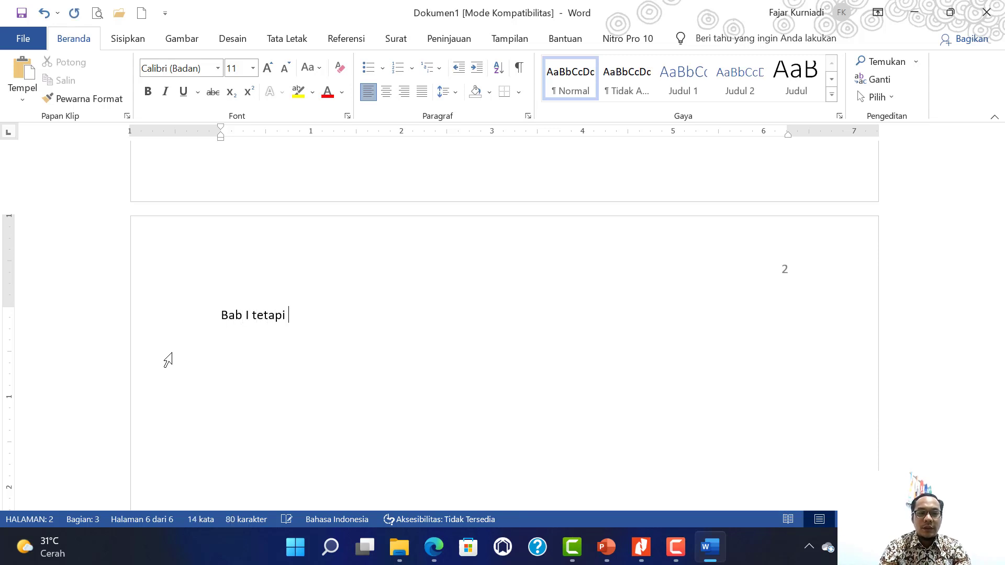
pyautogui.write('hanya berupa')
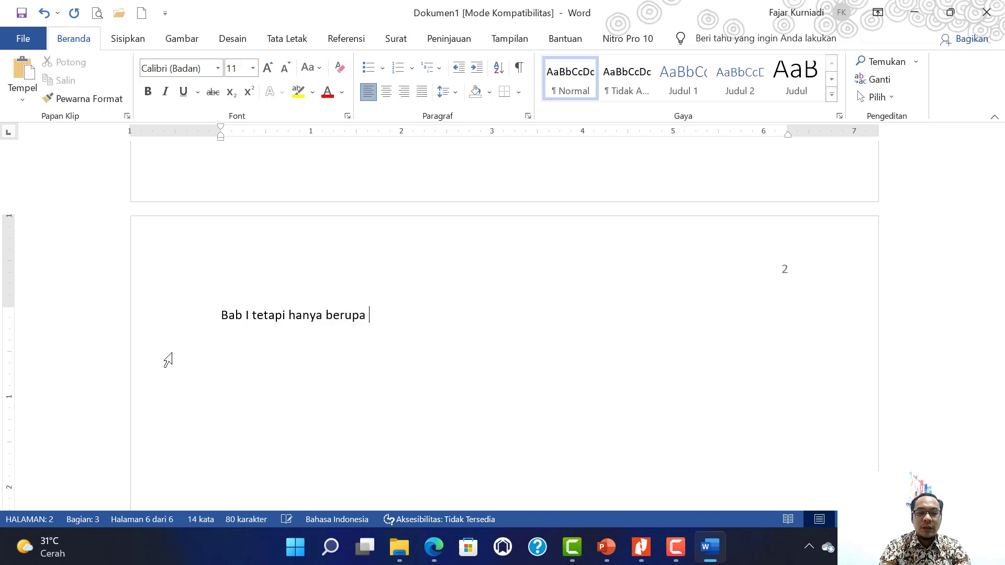
pyautogui.write(' teks sehin')
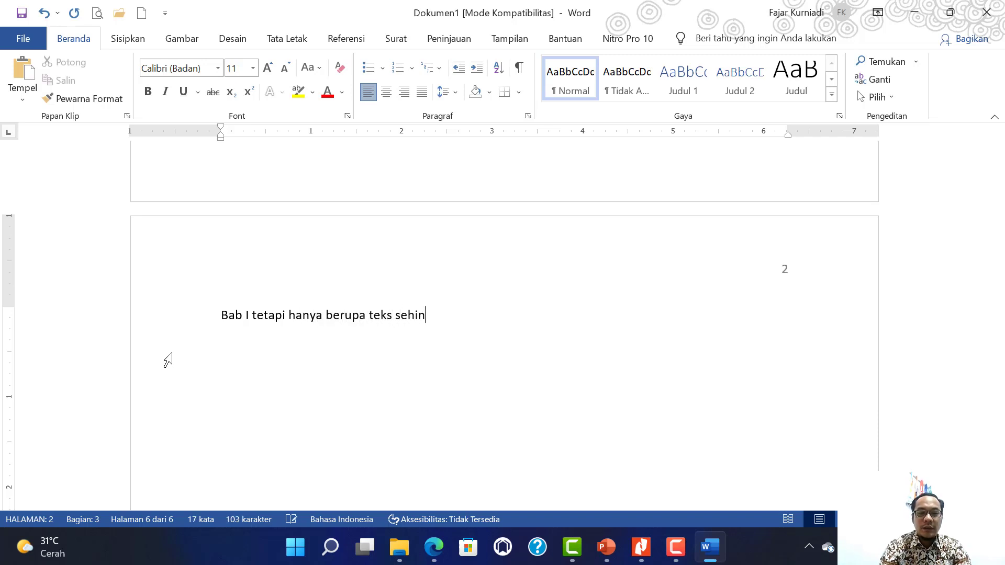
pyautogui.write('gga halaman')
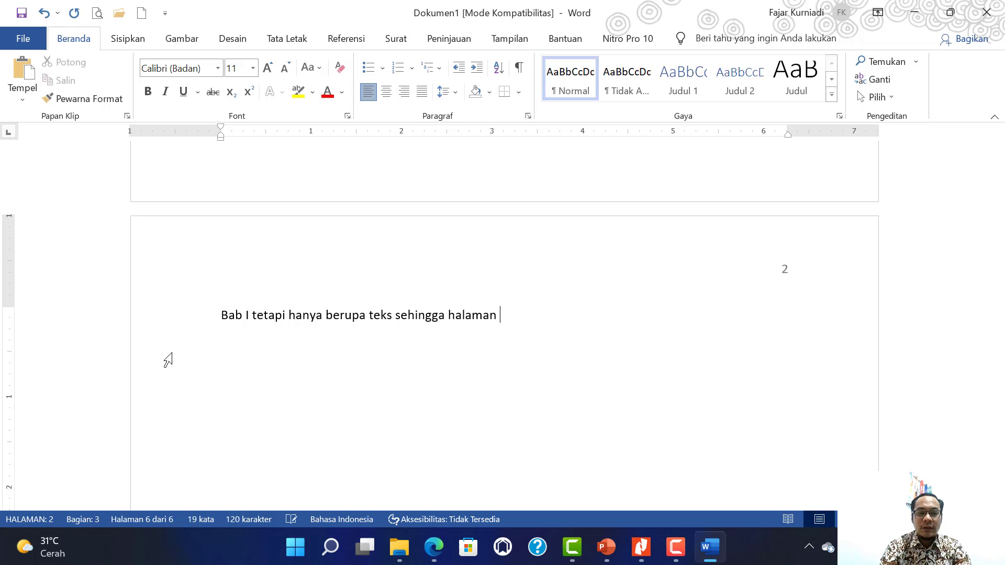
pyautogui.press('BackSpace')
pyautogui.press('BackSpace')
pyautogui.press('BackSpace')
pyautogui.press('BackSpace')
pyautogui.press('BackSpace')
pyautogui.press('BackSpace')
pyautogui.press('BackSpace')
pyautogui.write('nomor ')
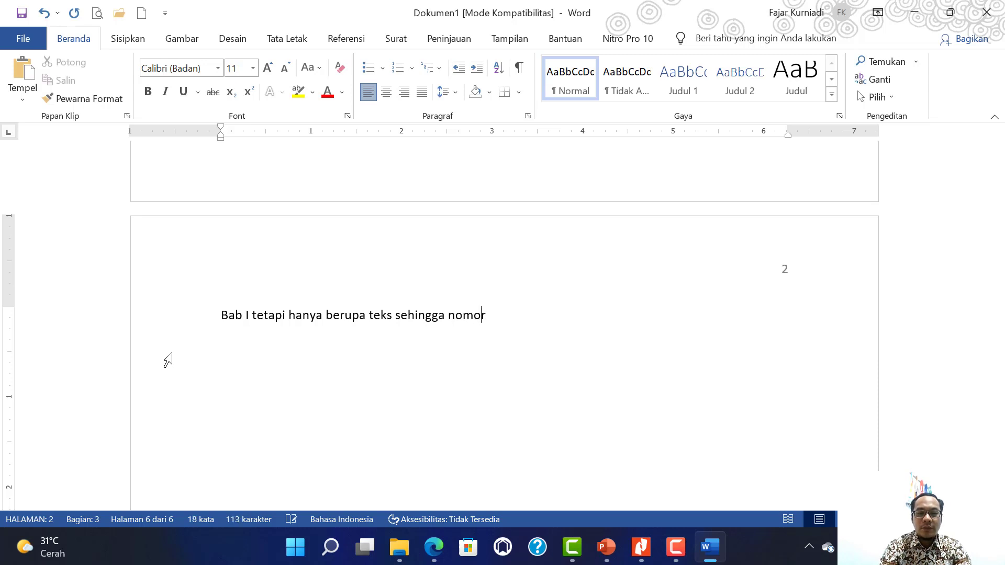
pyautogui.write('halaman ha')
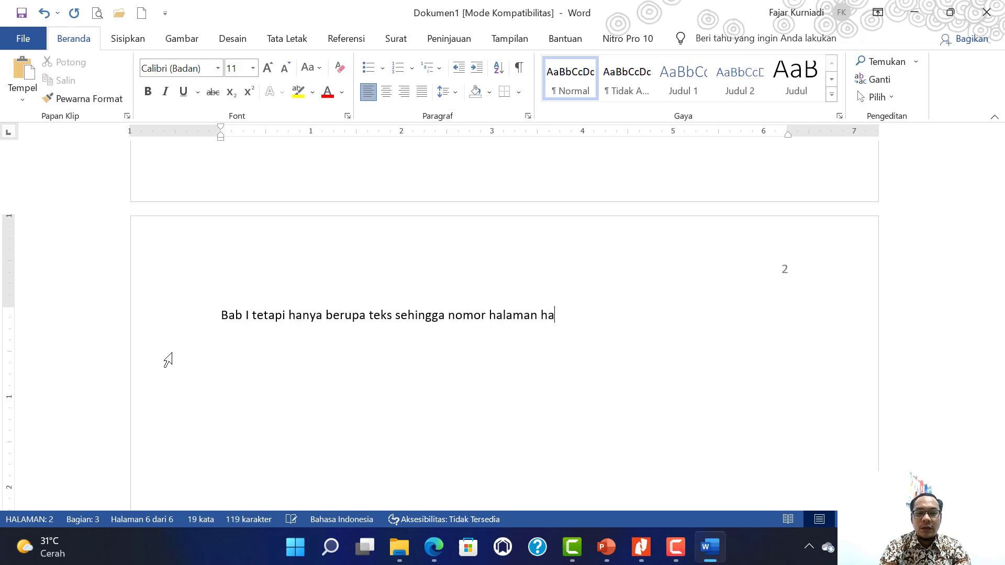
pyautogui.write('rus berada di')
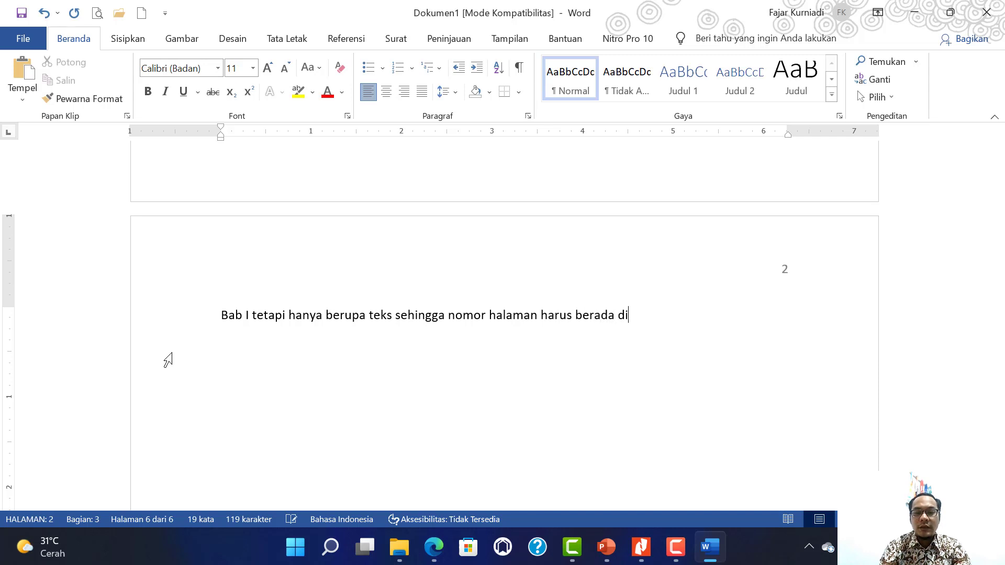
pyautogui.write(' atas kaan')
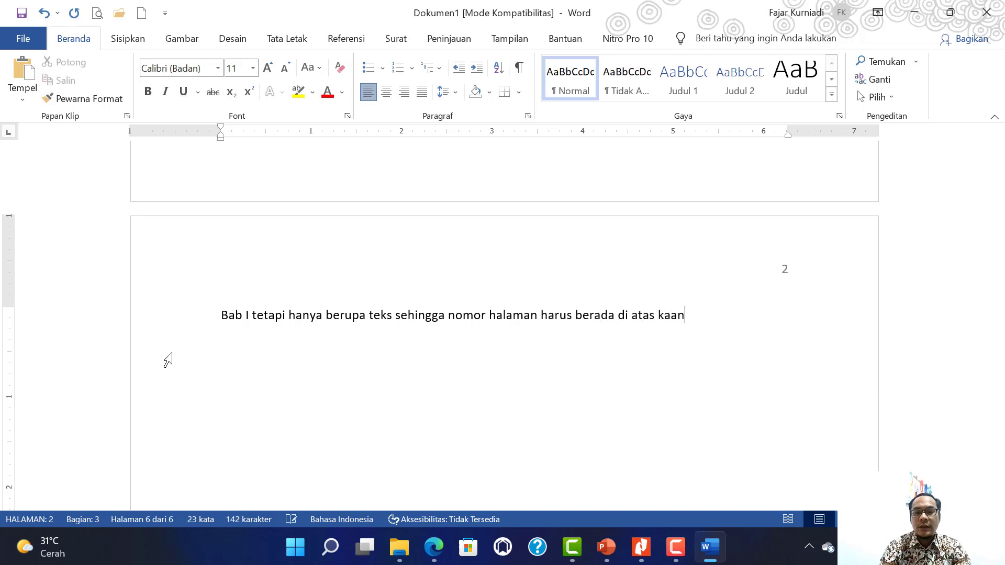
pyautogui.press('BackSpace')
pyautogui.press('BackSpace')
pyautogui.write('nan')
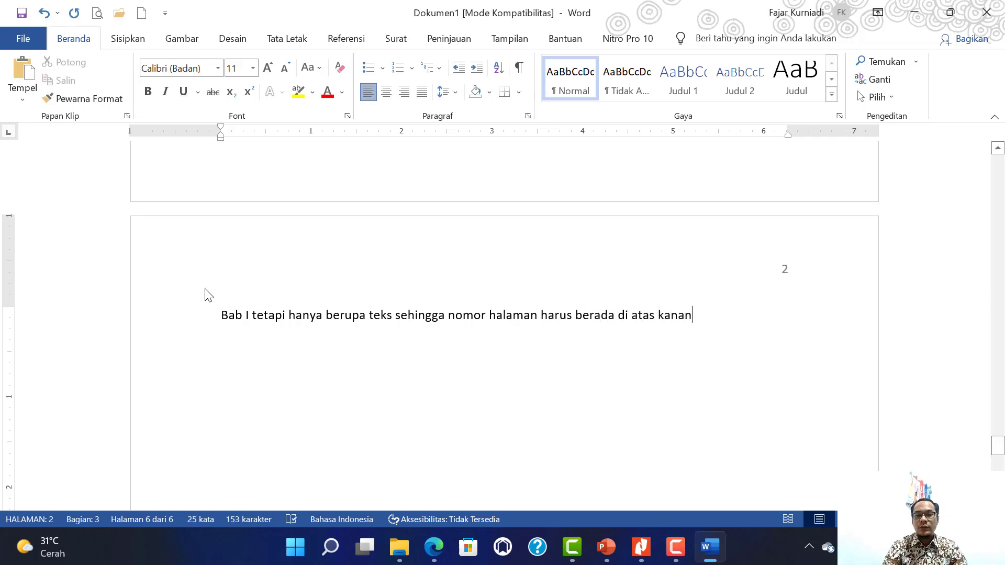
# Fill the rest of page 2 with blank lines and remove the line that spills onto the following page
pyautogui.scroll(-1, 480, 338)
pyautogui.press('Return')
pyautogui.press('Return')
pyautogui.press('Return')
pyautogui.press('Return')
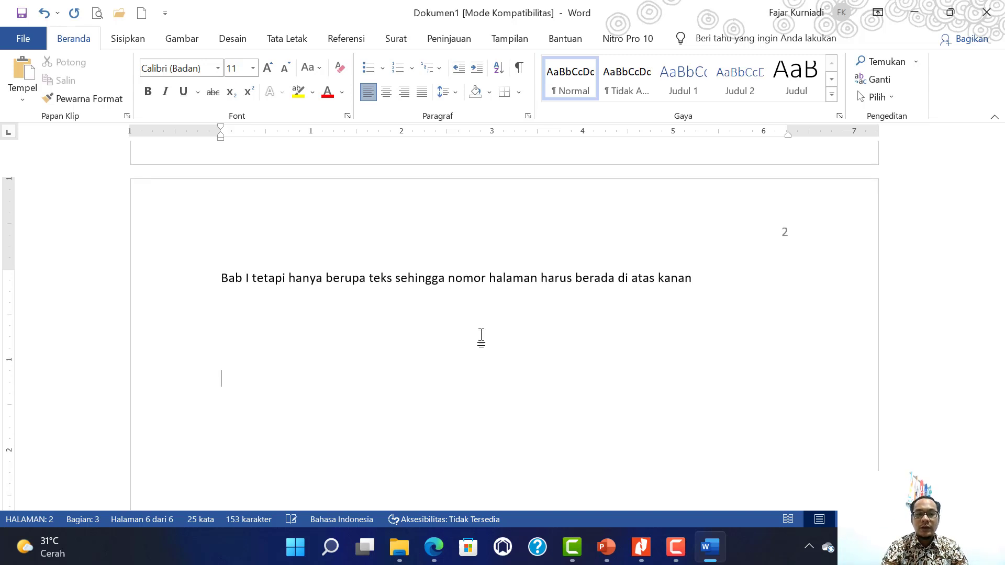
pyautogui.press('Return')
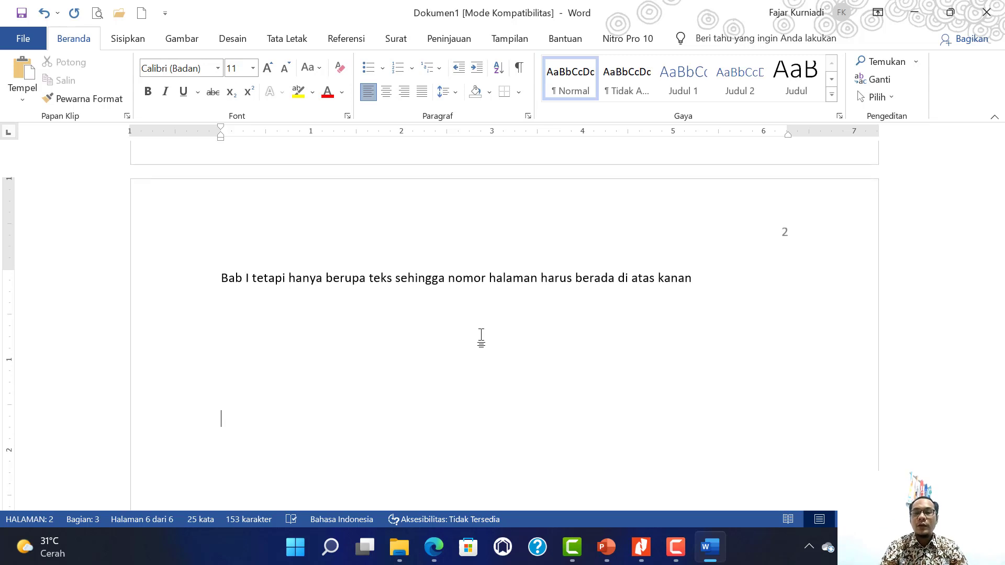
pyautogui.press('Return')
pyautogui.press('Return')
pyautogui.press('Return')
pyautogui.press('Return')
pyautogui.press('Return')
pyautogui.press('Return')
pyautogui.press('Return')
pyautogui.press('Return')
pyautogui.press('Return')
pyautogui.press('Return')
pyautogui.press('Return')
pyautogui.press('Return')
pyautogui.press('Return')
pyautogui.press('Return')
pyautogui.press('Return')
pyautogui.press('Return')
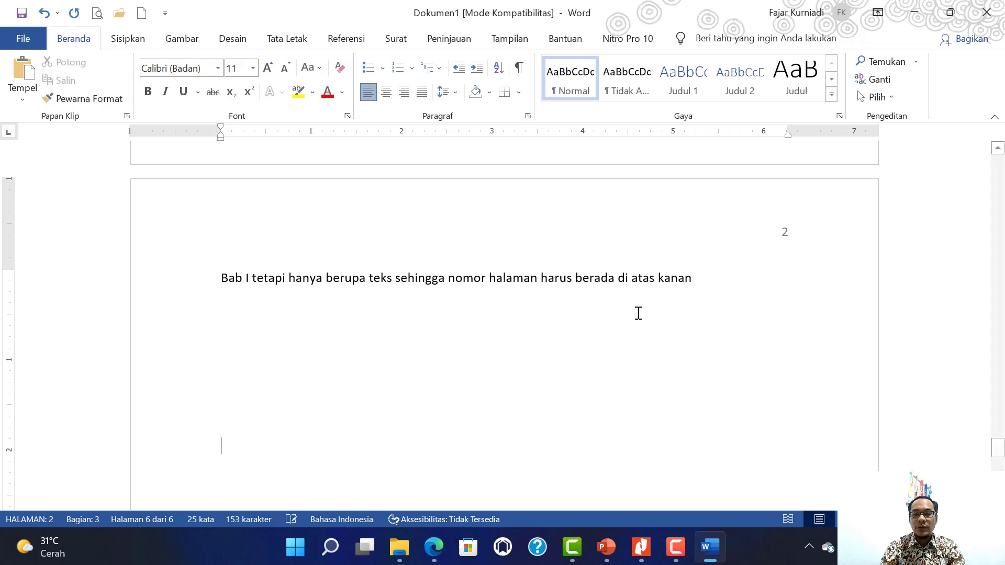
pyautogui.press('Return')
pyautogui.press('Return')
pyautogui.press('Return')
pyautogui.press('Return')
pyautogui.press('Return')
pyautogui.press('Return')
pyautogui.press('Return')
pyautogui.press('Return')
pyautogui.press('Return')
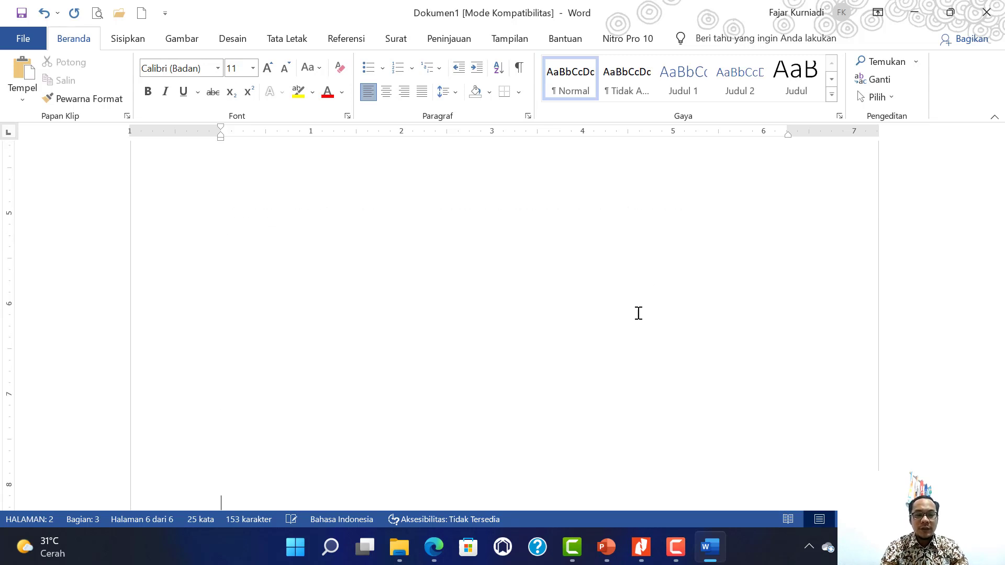
pyautogui.press('Return')
pyautogui.press('Return')
pyautogui.press('Return')
pyautogui.press('Return')
pyautogui.press('Return')
pyautogui.press('Return')
pyautogui.press('Return')
pyautogui.press('Return')
pyautogui.press('Return')
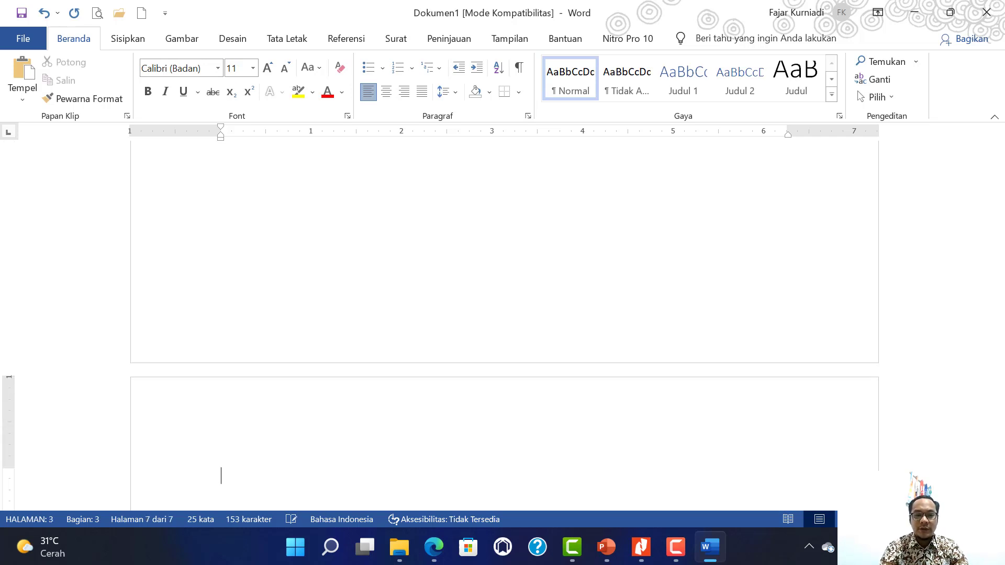
pyautogui.press('BackSpace')
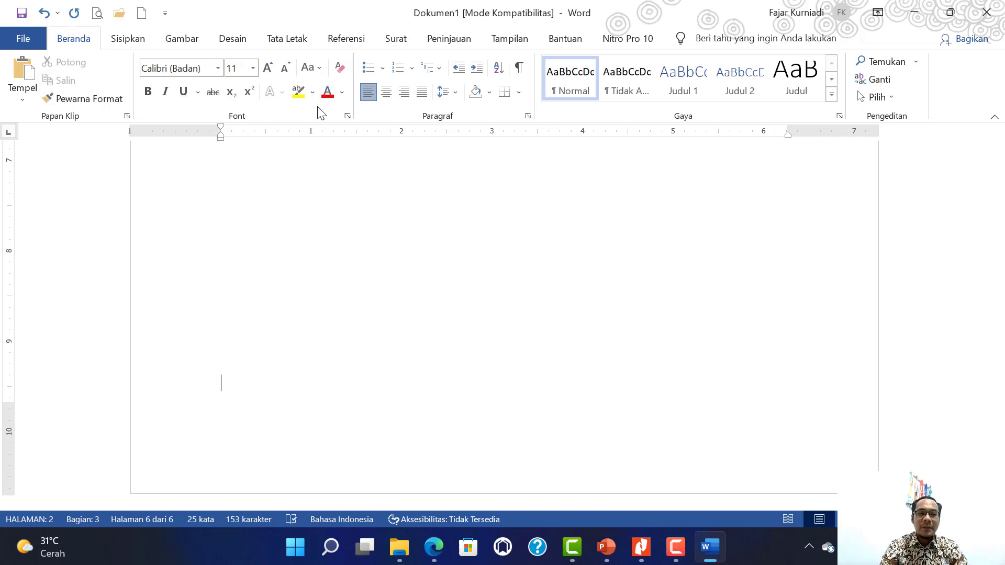
# Insert a next-page section break (Halaman Berikutnya) at the end of the Bab I text page numbered 2
pyautogui.click(289, 40)
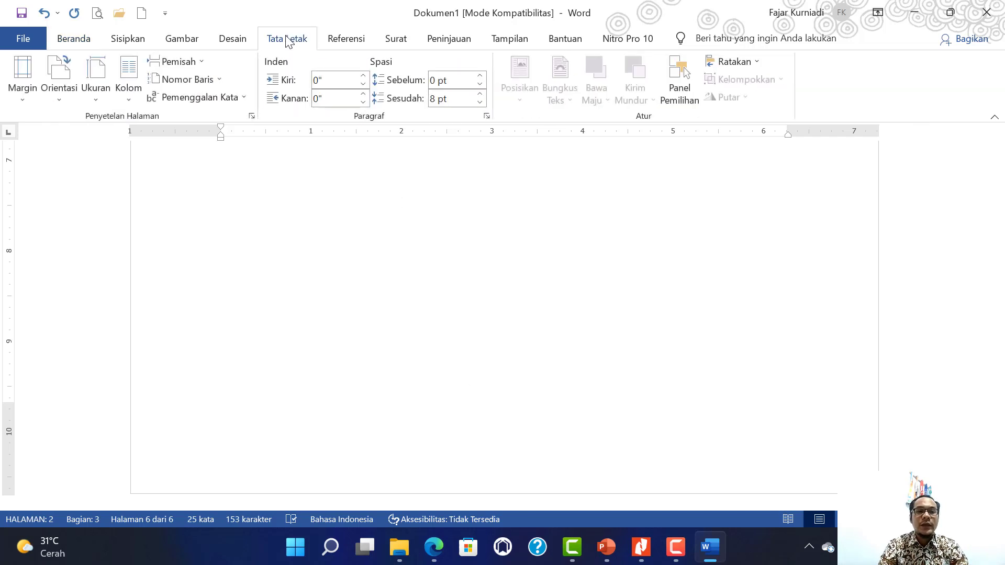
pyautogui.click(190, 64)
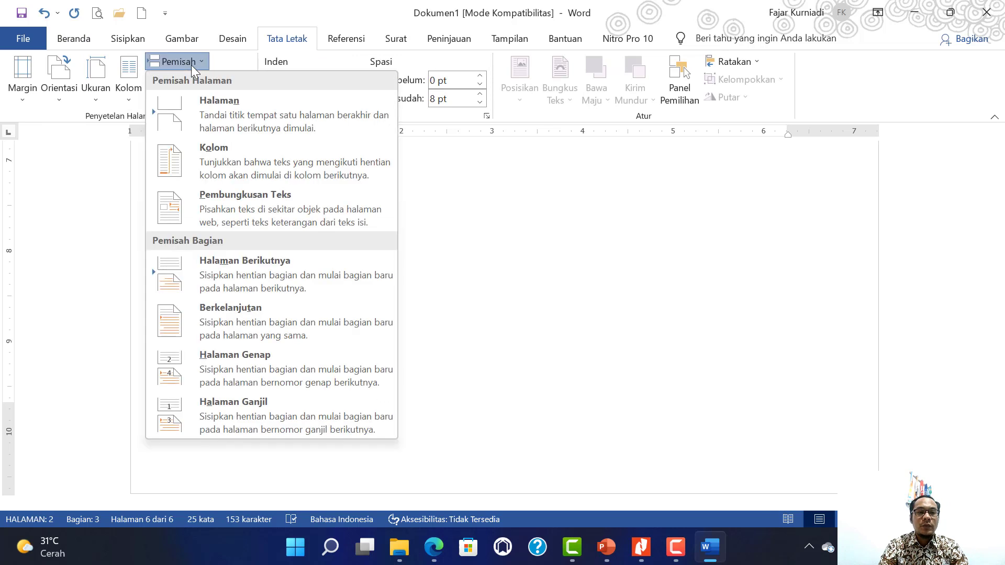
pyautogui.click(227, 272)
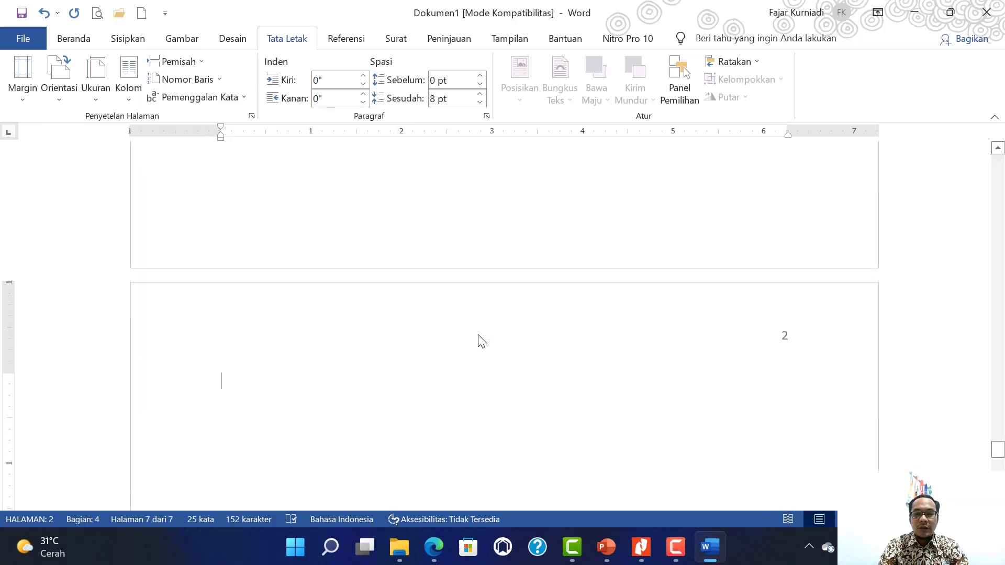
# Unlink the Section 4 first-page header from the previous section, delete its page number, and close header editing
pyautogui.doubleClick(782, 337)
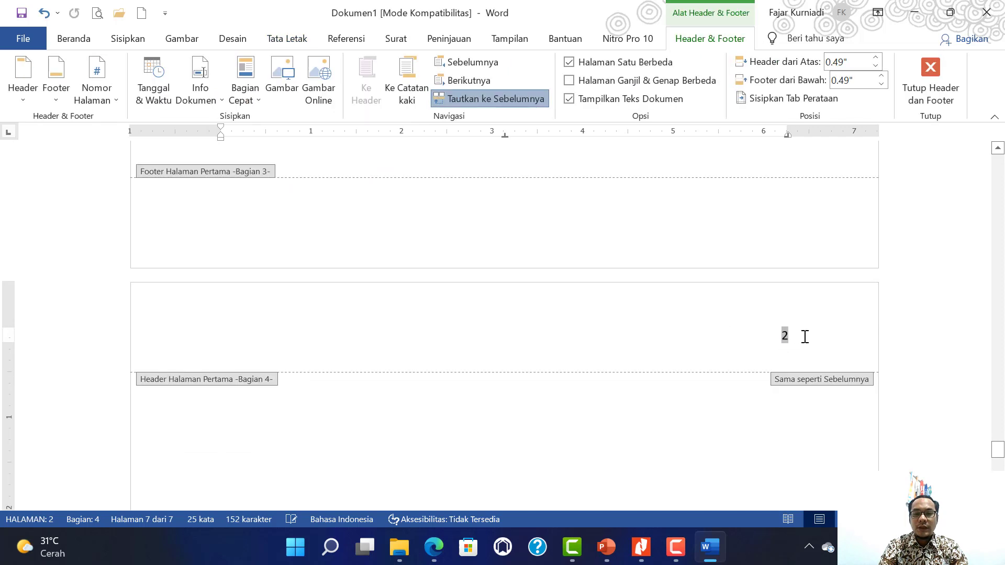
pyautogui.click(473, 98)
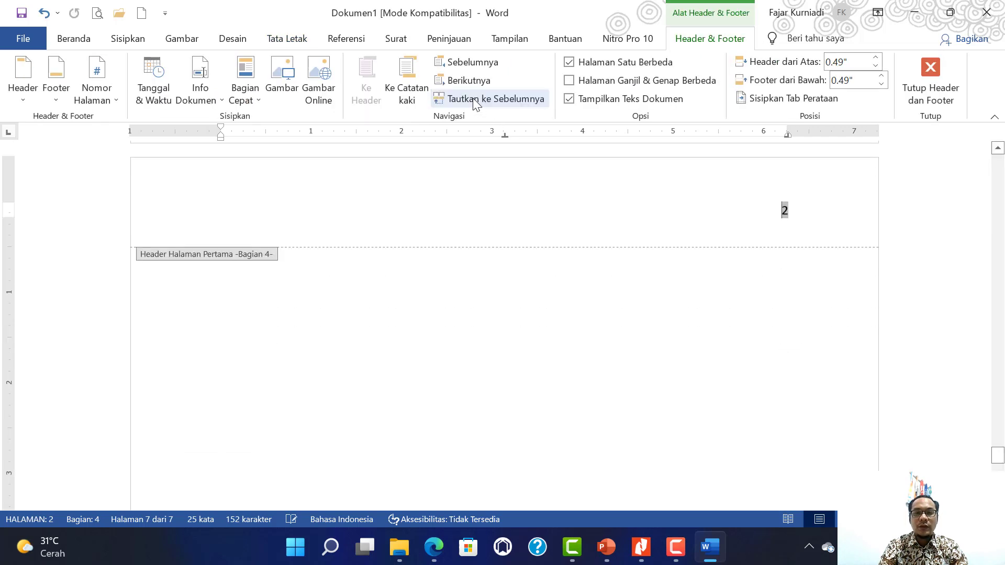
pyautogui.click(810, 196)
pyautogui.press('BackSpace')
pyautogui.press('BackSpace')
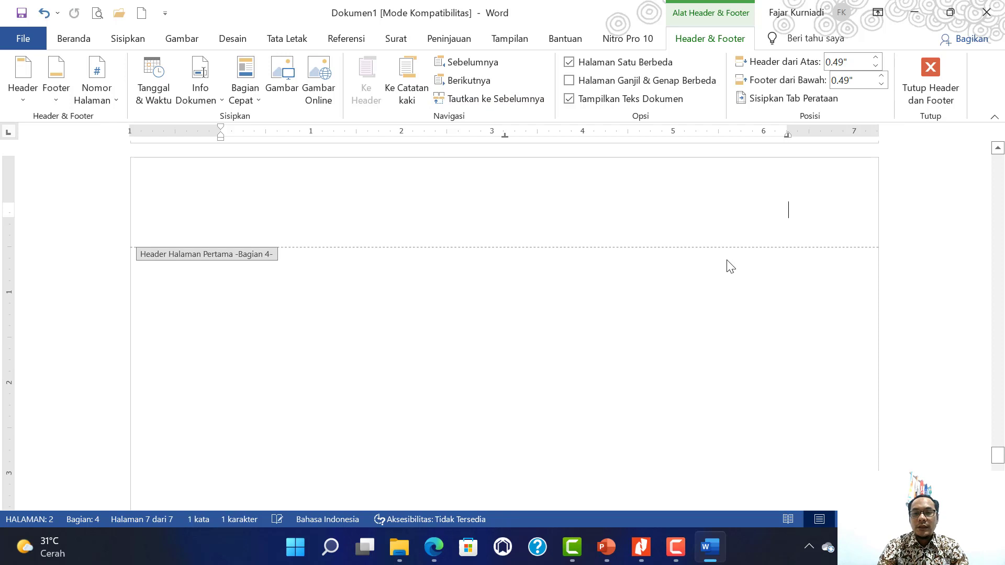
pyautogui.scroll(-5, 731, 267)
pyautogui.scroll(-5, 730, 267)
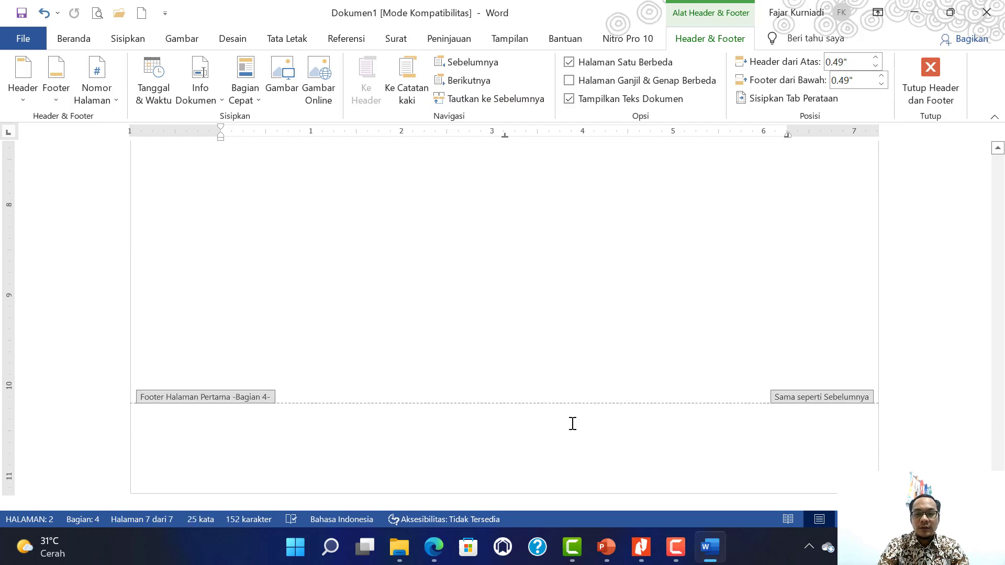
pyautogui.click(919, 86)
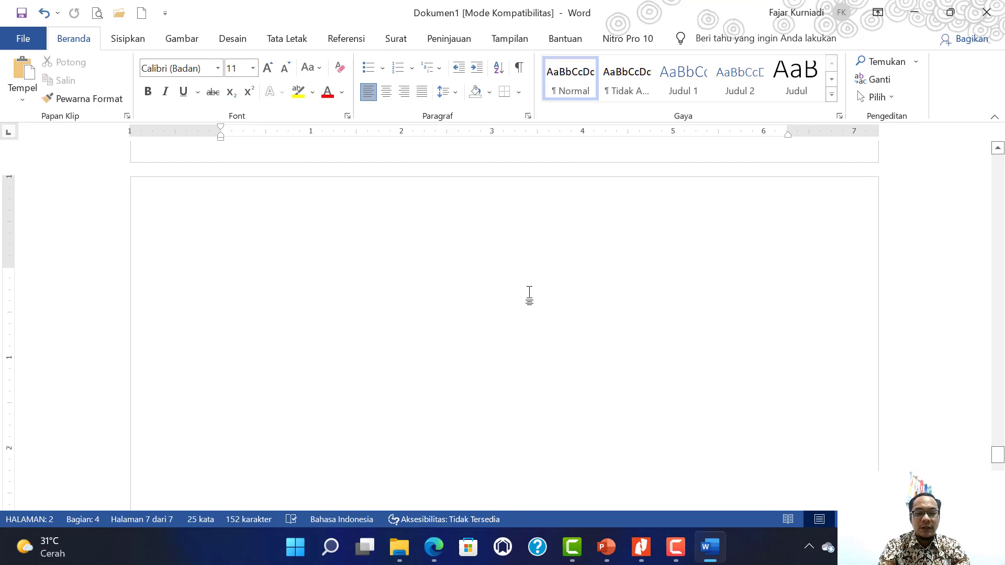
# Enter the centred heading "DAFTAR PUSTAKA" on the first page of Section 4
pyautogui.write('DAFTAR PUST')
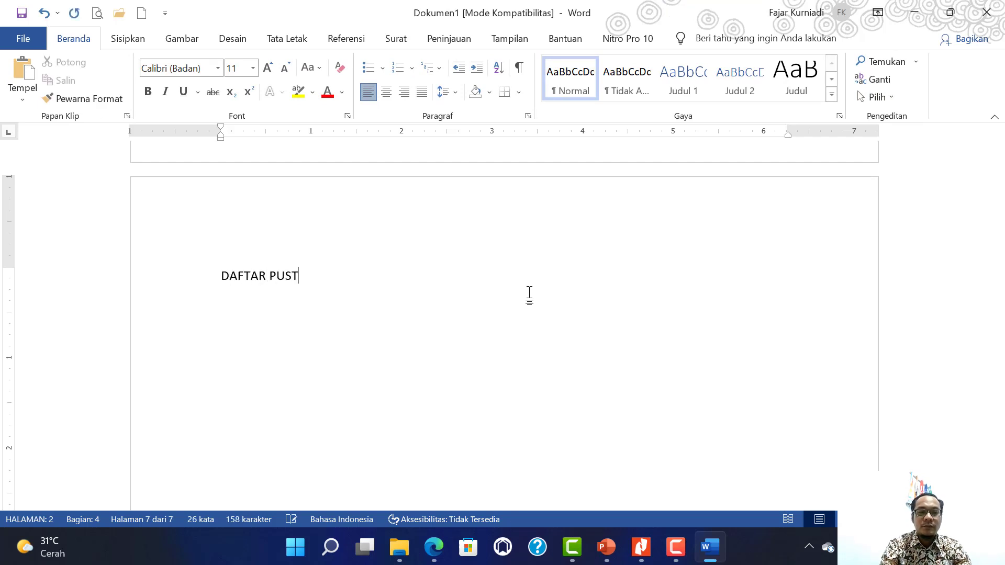
pyautogui.write('AKA')
pyautogui.press('BackSpace')
pyautogui.write('KA')
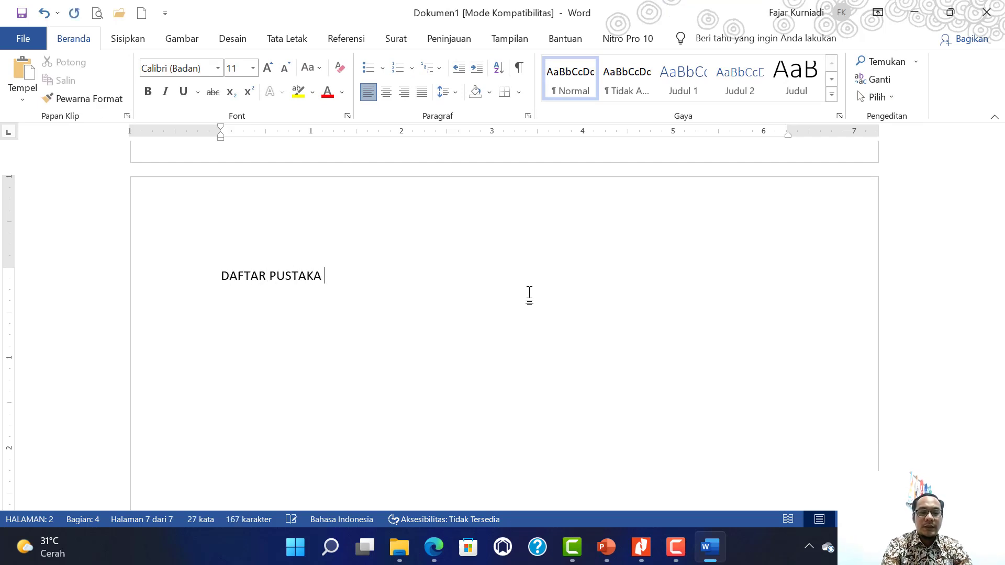
pyautogui.hotkey('ctrl', 'e')
pyautogui.press('BackSpace')
# Add blank lines below the DAFTAR PUSTAKA heading after checking the page number on the preceding Bab I text page
pyautogui.scroll(5, 529, 293)
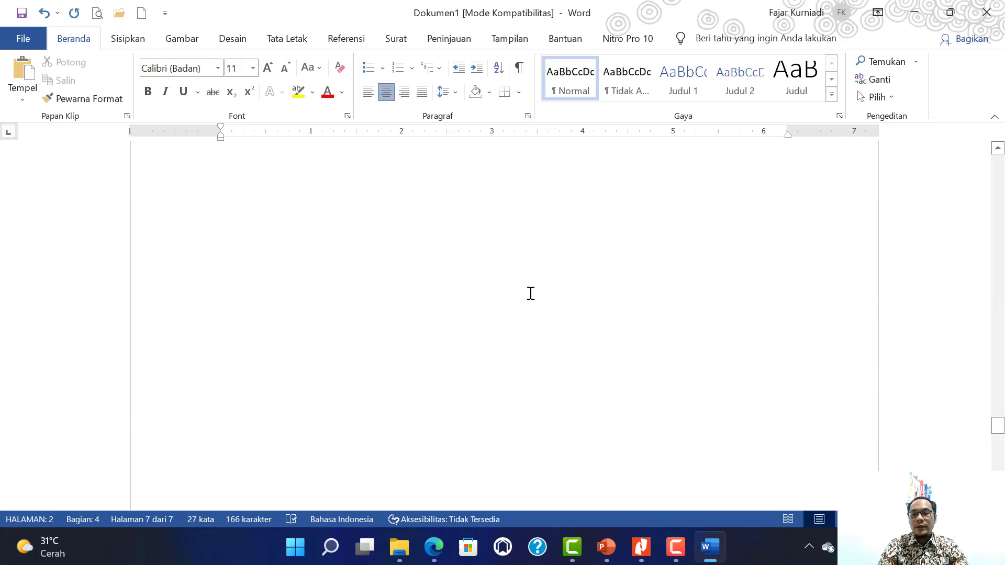
pyautogui.scroll(5, 530, 293)
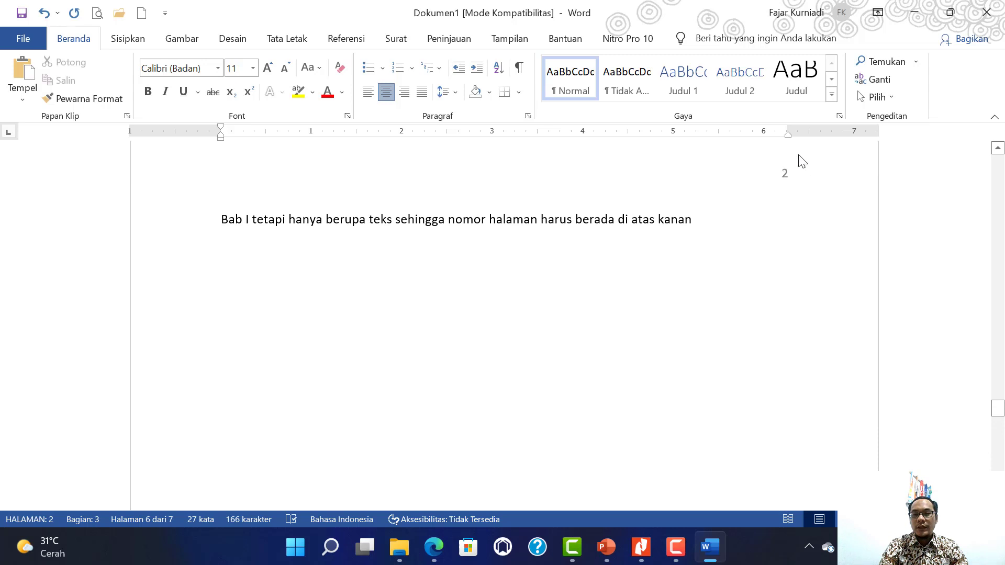
pyautogui.scroll(-10, 602, 363)
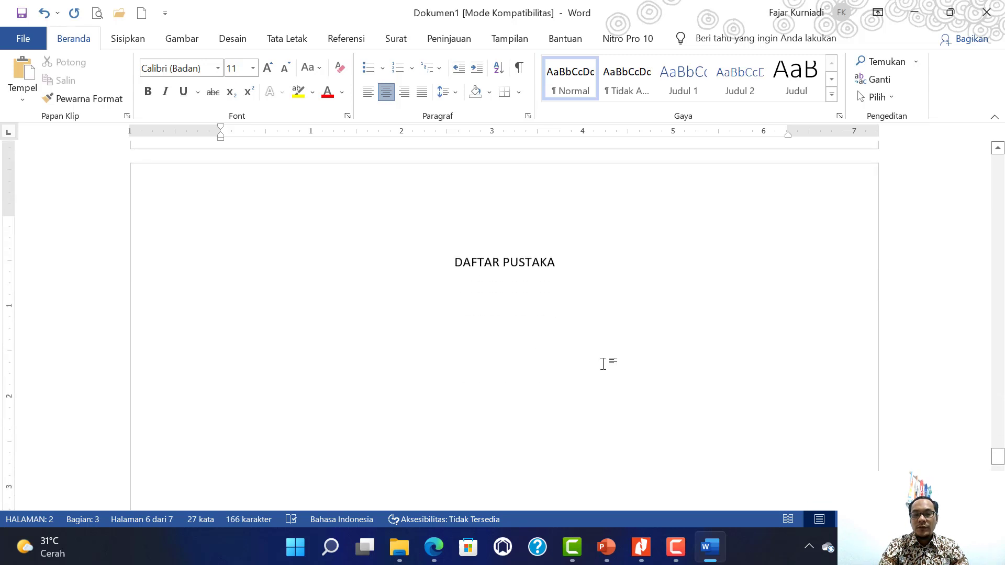
pyautogui.scroll(-1, 603, 363)
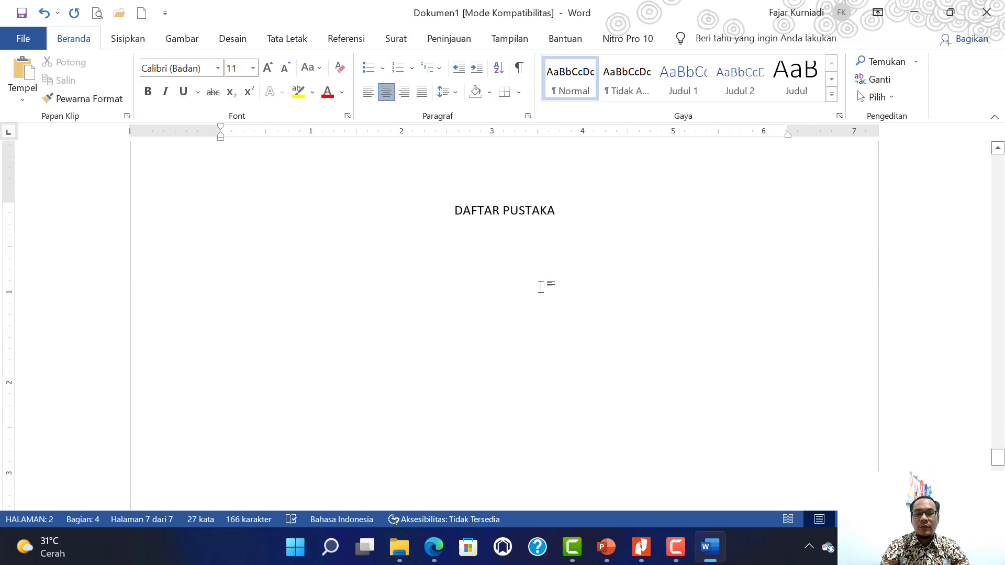
pyautogui.press('Return')
pyautogui.scroll(-1, 541, 287)
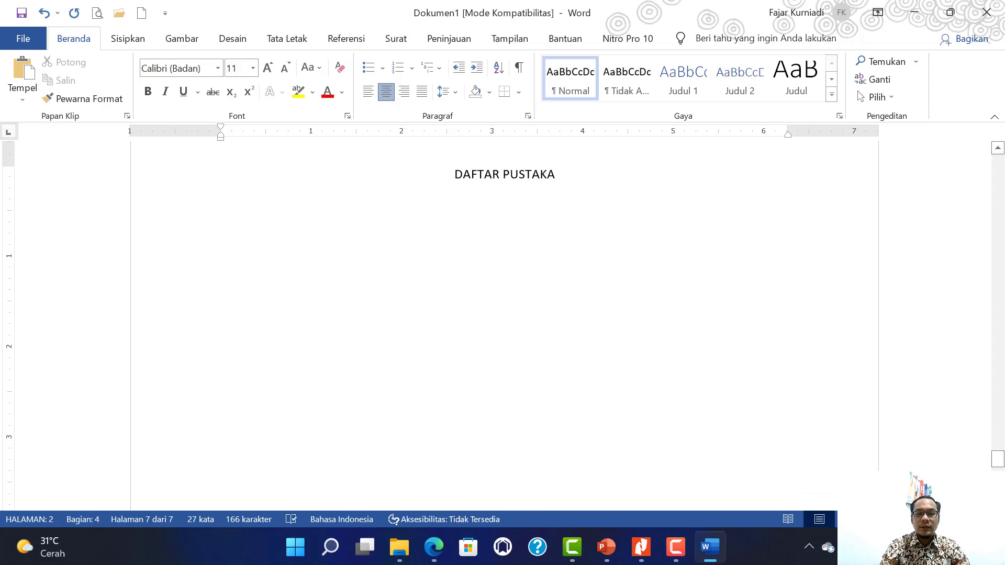